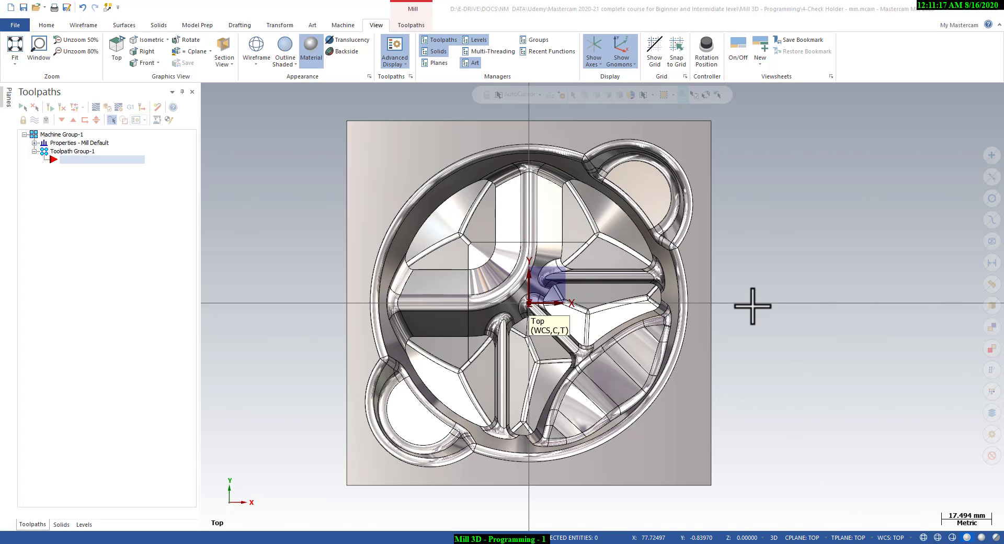
# Step: Examine the cavity block from tilted, isometric and top views, and consult the PowerPoint slide of 3D roughing and finishing toolpaths
pyautogui.scroll(1, 752, 305)
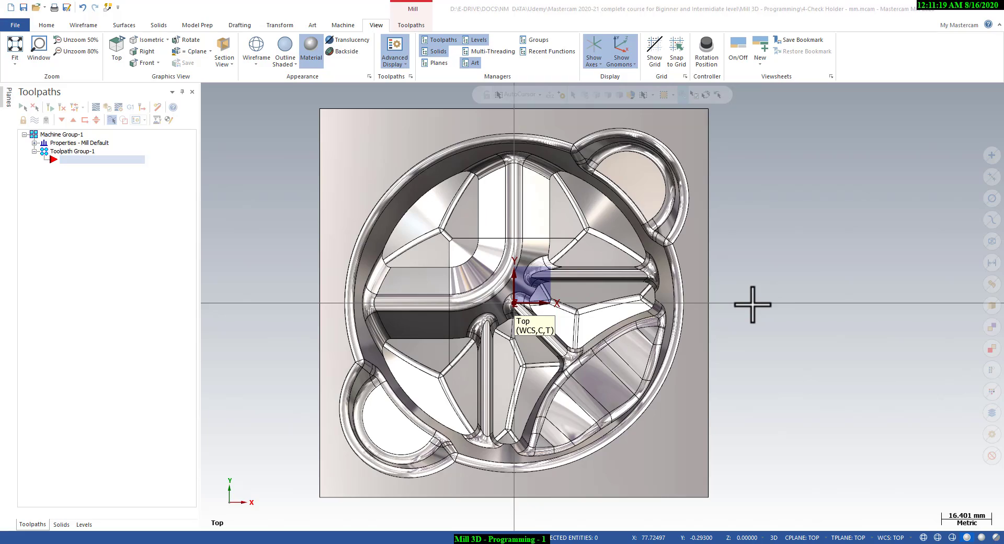
pyautogui.moveTo(797, 381)
pyautogui.mouseDown(button='middle')
pyautogui.moveTo(795, 326)
pyautogui.moveTo(739, 293)
pyautogui.moveTo(735, 311)
pyautogui.moveTo(764, 306)
pyautogui.mouseUp(button='middle')
pyautogui.rightClick(812, 265)
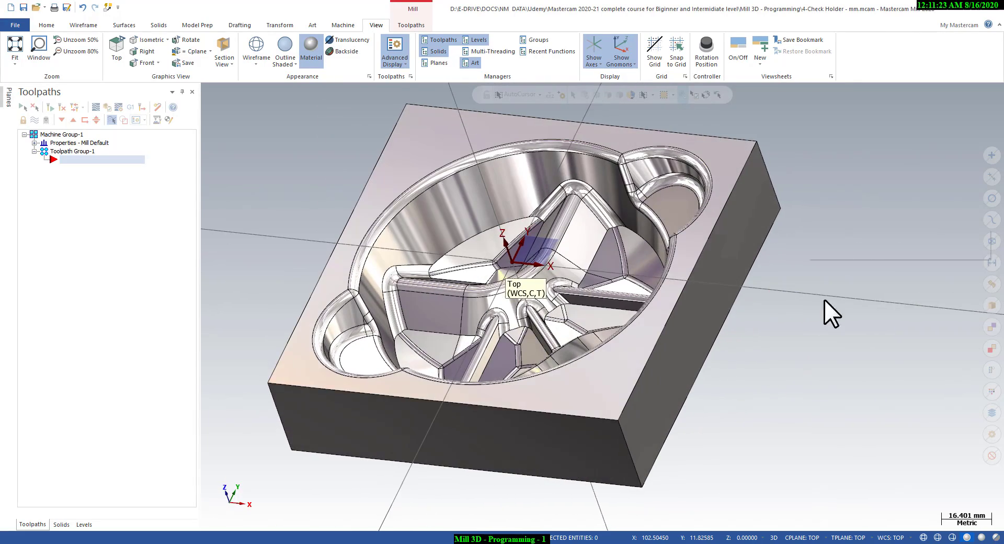
pyautogui.click(834, 355)
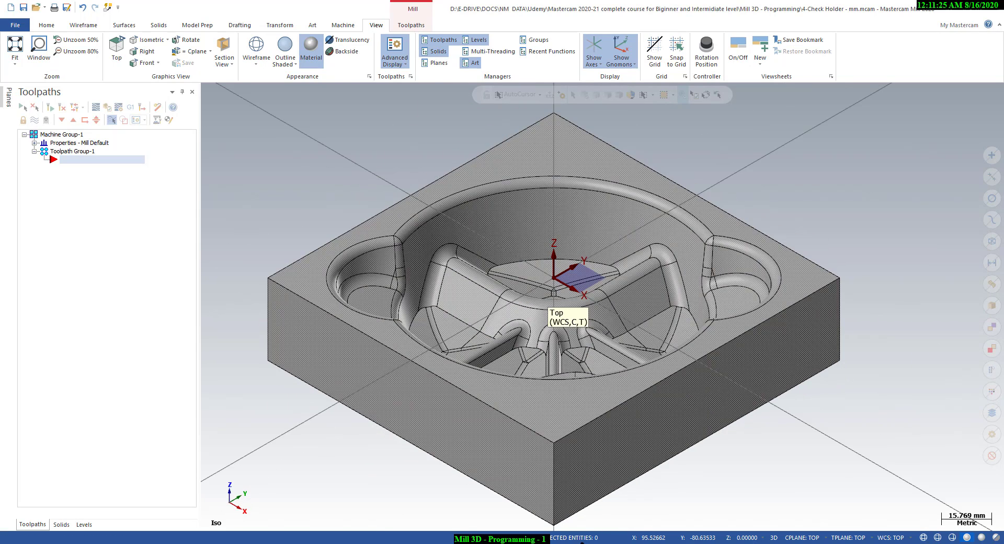
pyautogui.hotkey('alt', 'Tab')
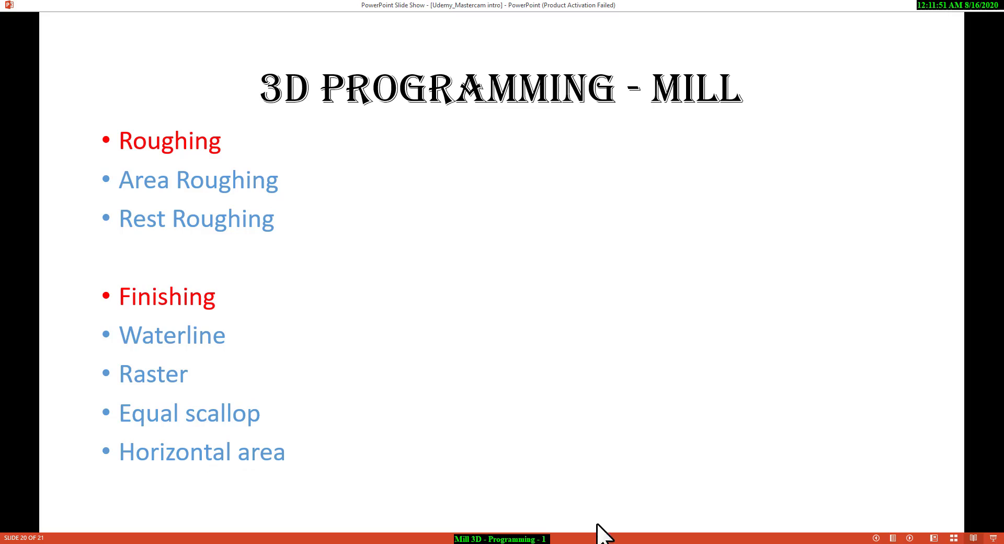
pyautogui.hotkey('alt', 'Tab')
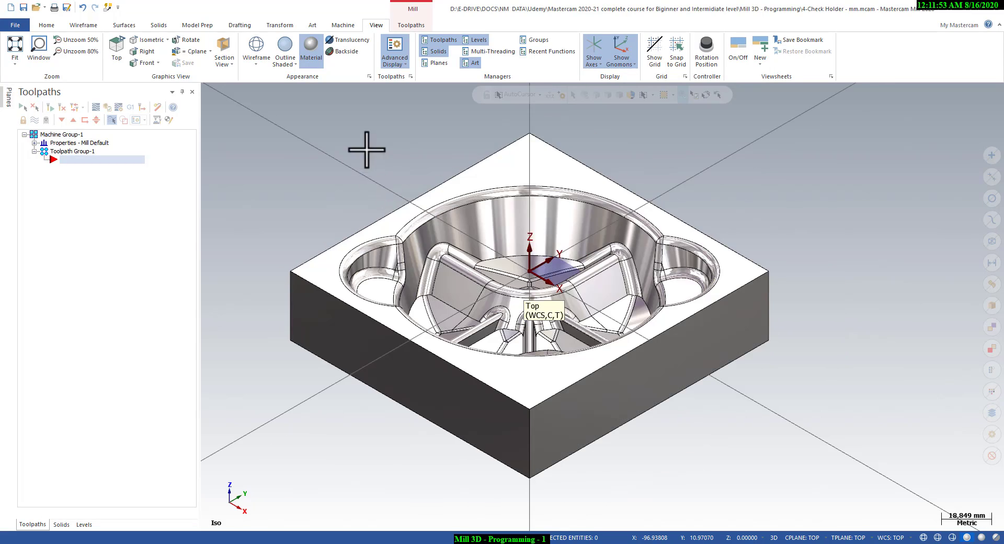
pyautogui.rightClick(367, 150)
pyautogui.click(385, 202)
pyautogui.moveTo(696, 341); pyautogui.dragTo(762, 246, button='middle')
pyautogui.rightClick(763, 246)
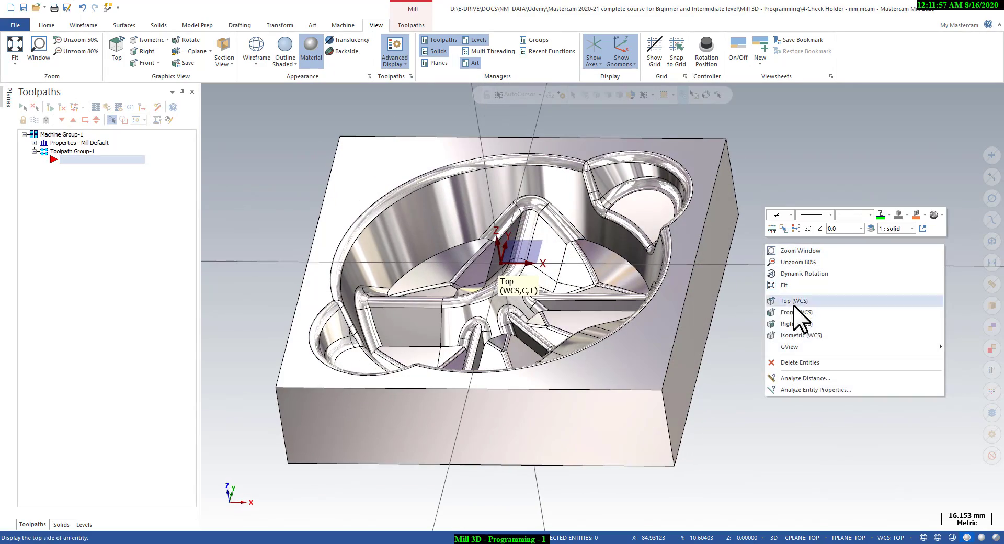
pyautogui.click(793, 334)
pyautogui.rightClick(817, 292)
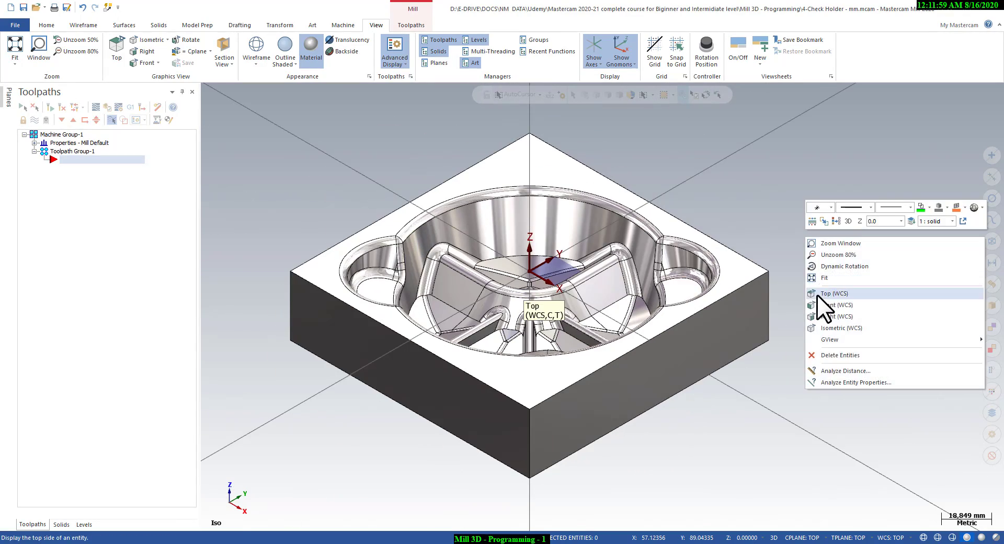
pyautogui.click(826, 293)
pyautogui.scroll(-1, 742, 289)
pyautogui.scroll(1, 717, 287)
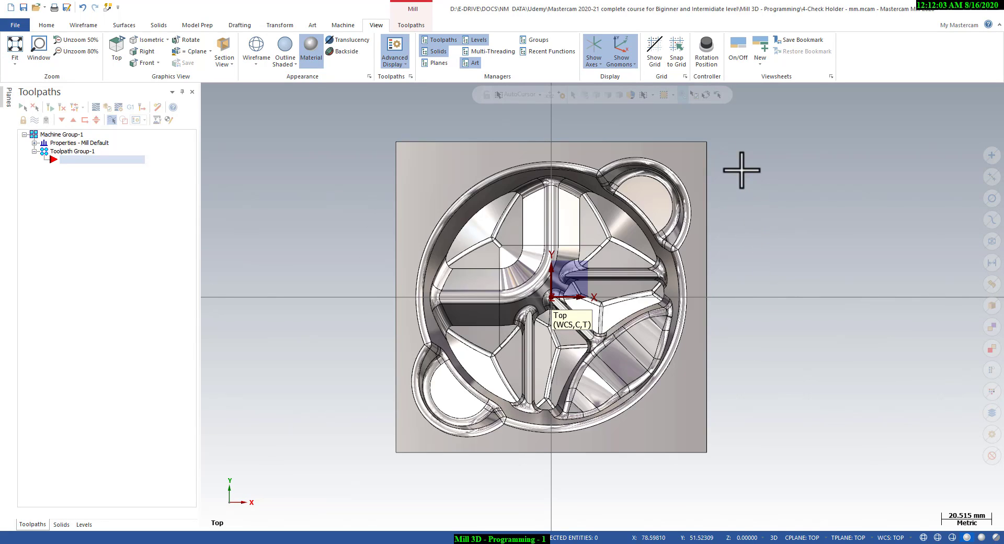
pyautogui.scroll(1, 739, 184)
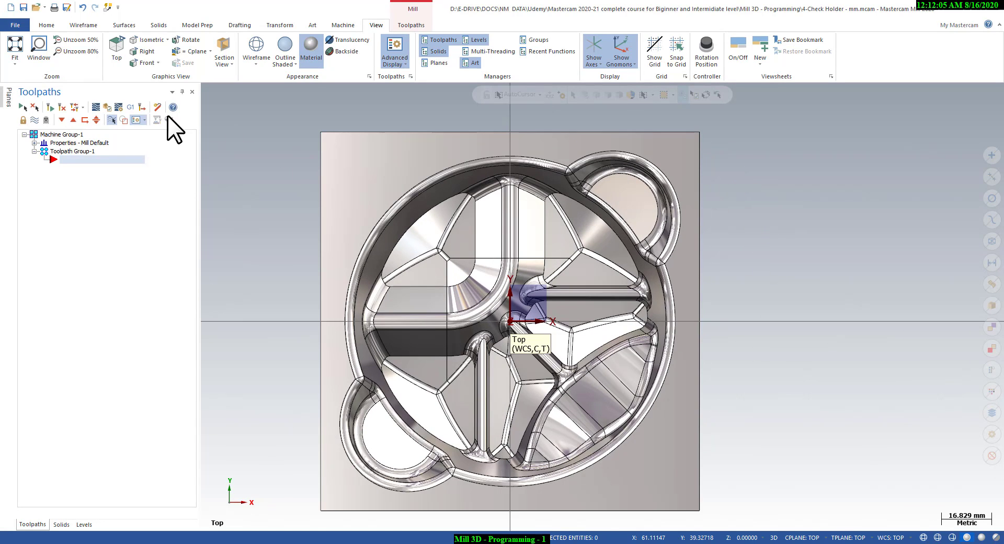
# Step: Create a stock model named Rough stock with a rectangular shape sized from all solids
pyautogui.click(398, 24)
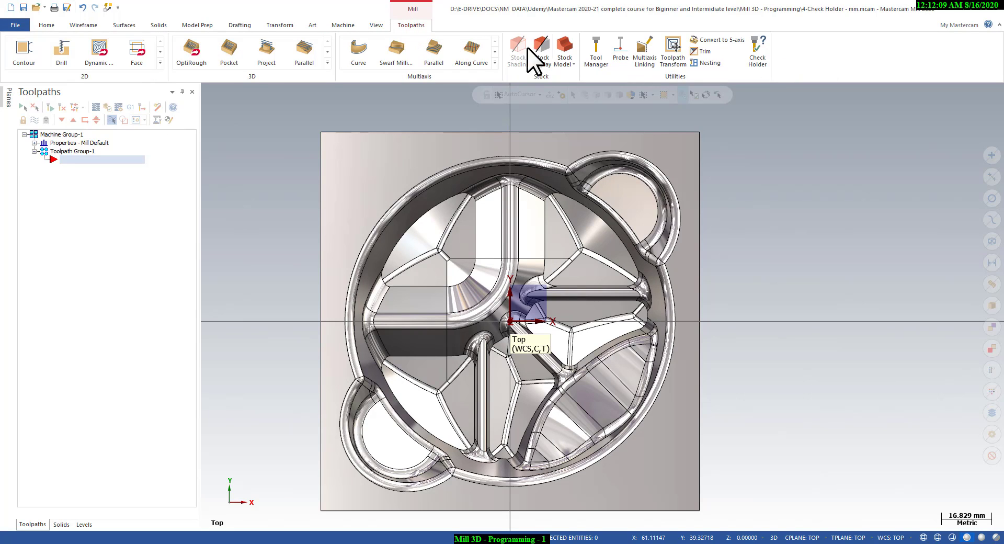
pyautogui.click(566, 43)
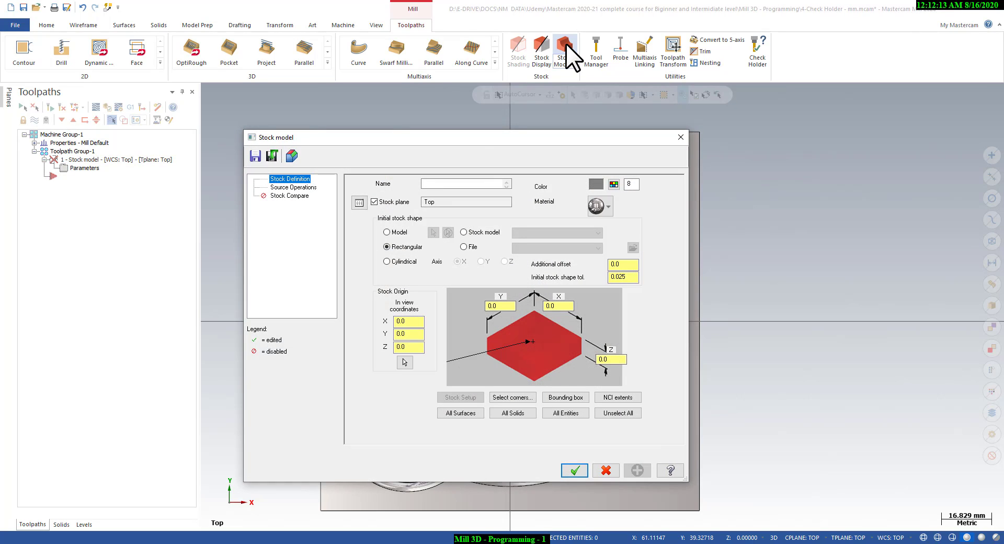
pyautogui.click(439, 183)
pyautogui.write('Rough stock')
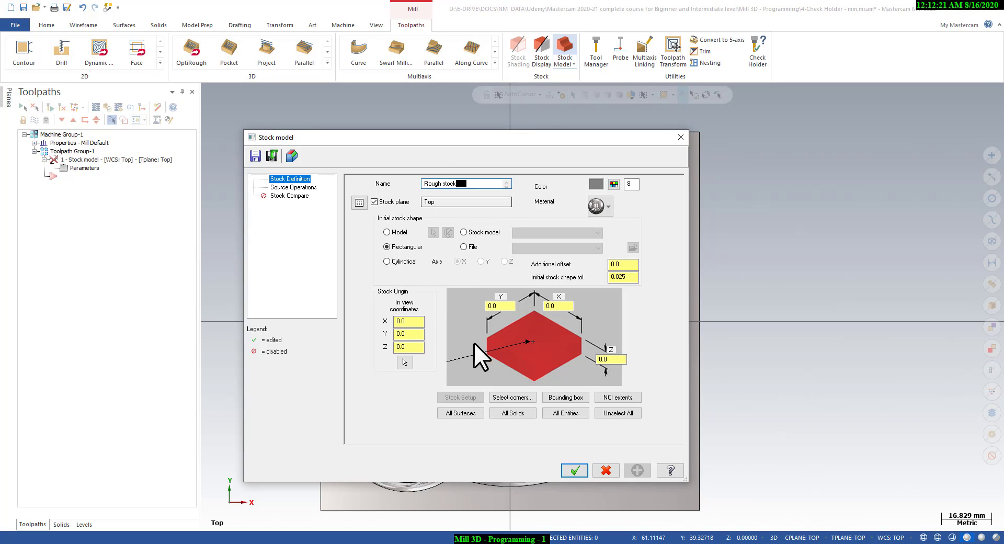
pyautogui.click(502, 412)
pyautogui.click(574, 470)
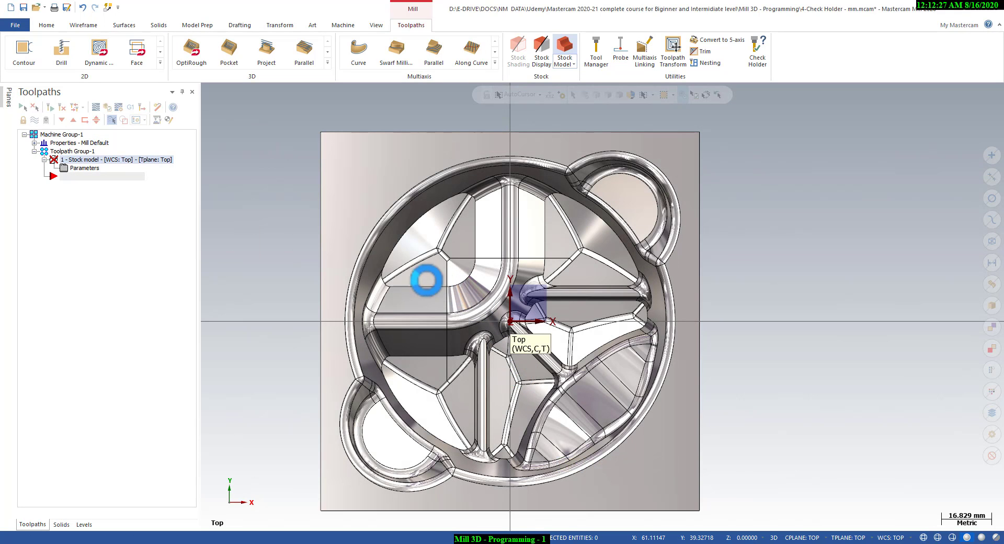
# Step: Inspect the stock model around the part in isometric view, and hide its display
pyautogui.scroll(-1, 314, 264)
pyautogui.moveTo(314, 265); pyautogui.dragTo(314, 214, button='middle')
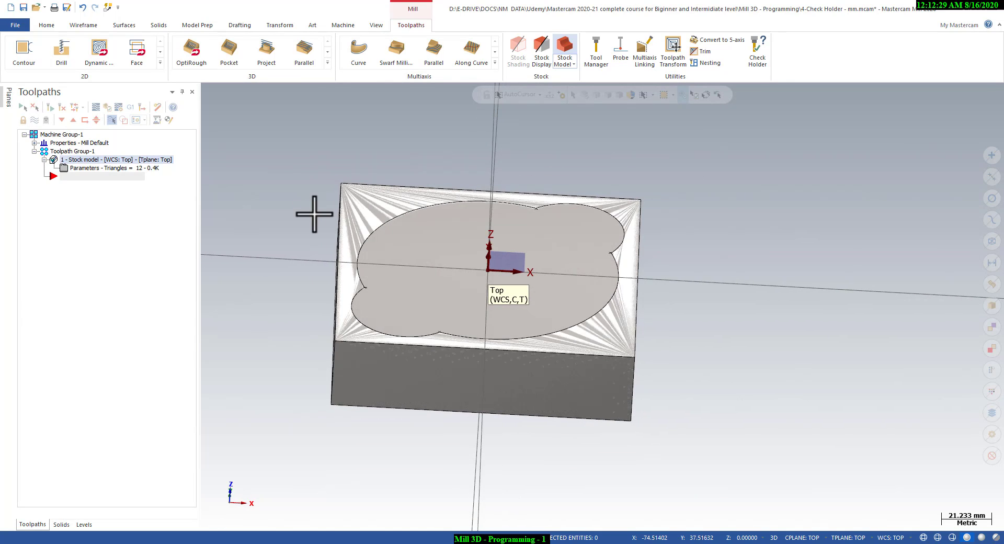
pyautogui.rightClick(314, 214)
pyautogui.click(367, 308)
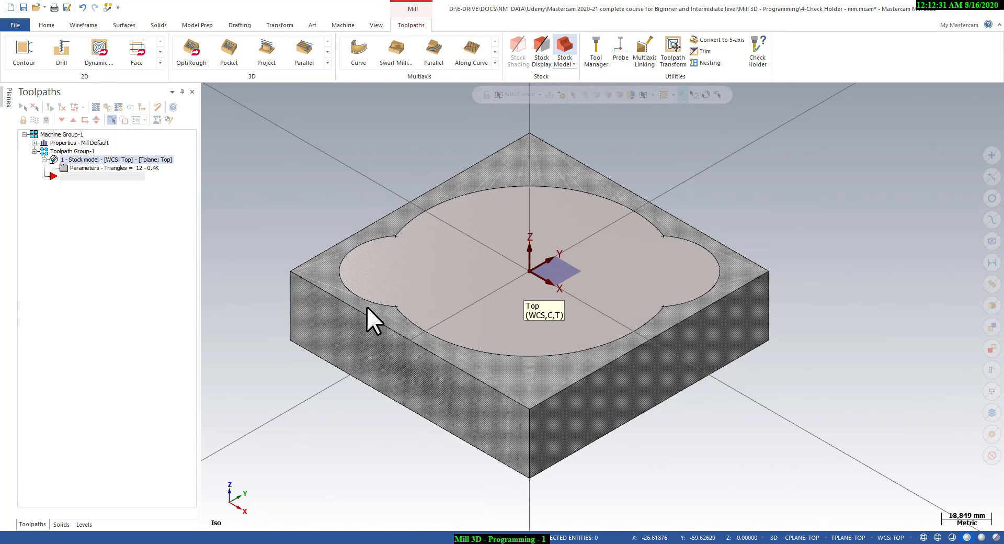
pyautogui.click(34, 120)
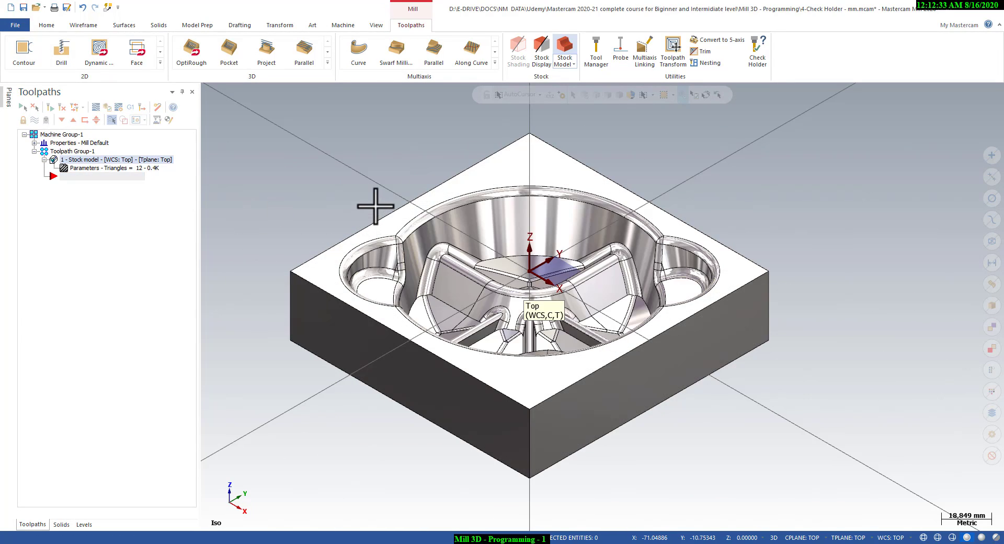
# Step: Start a 3D Area Roughing toolpath and select the whole solid part as its machining geometry
pyautogui.scroll(1, 375, 206)
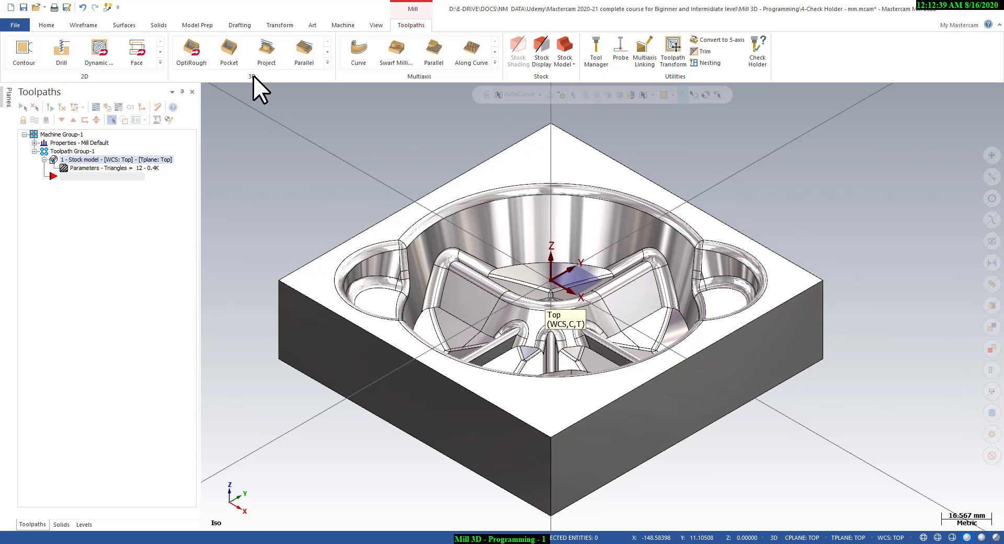
pyautogui.click(327, 66)
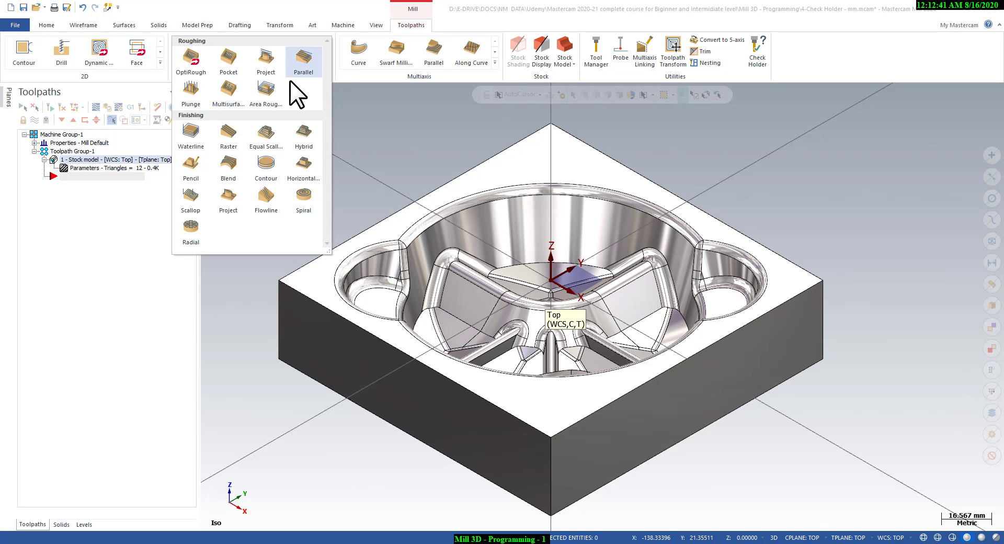
pyautogui.click(267, 96)
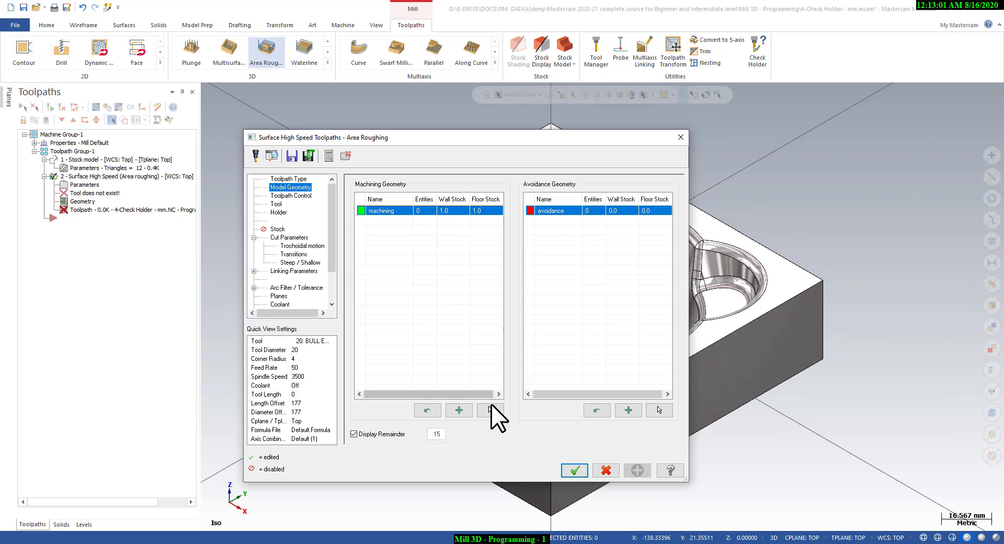
pyautogui.click(489, 410)
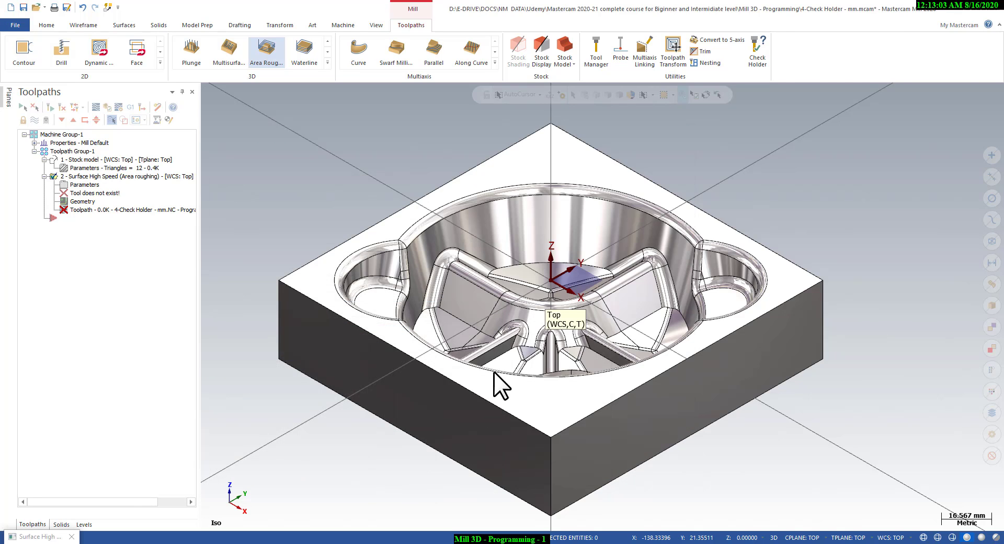
pyautogui.scroll(-2, 539, 280)
pyautogui.moveTo(324, 131); pyautogui.dragTo(779, 462)
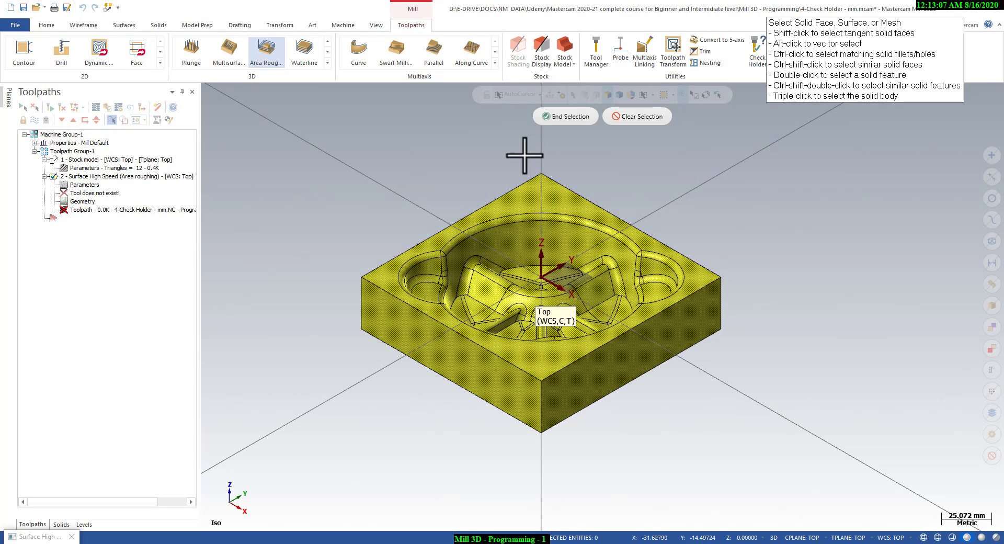
pyautogui.click(551, 118)
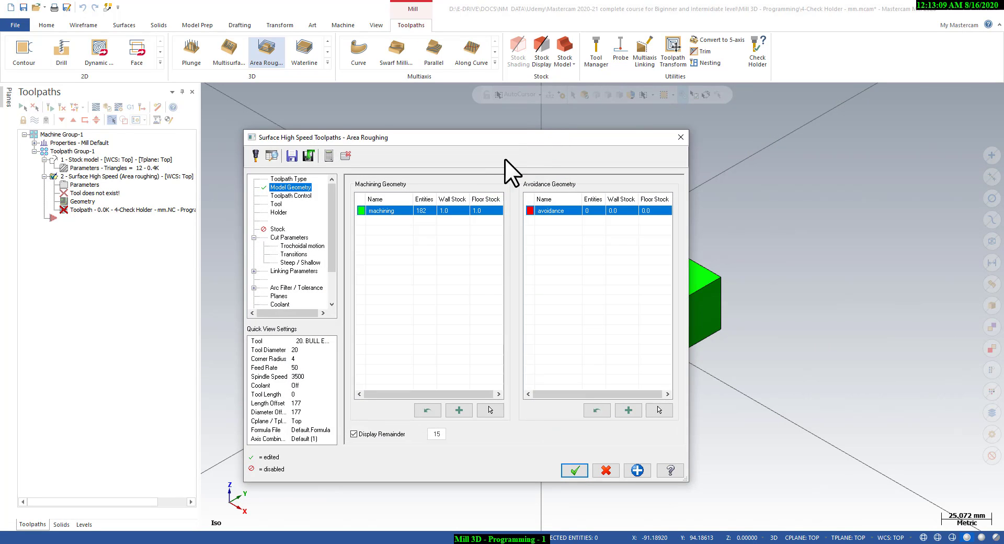
# Step: Set both the wall stock and the floor stock of the machining geometry to 0.2
pyautogui.click(443, 212)
pyautogui.click(449, 213)
pyautogui.write('0.2')
pyautogui.press('Return')
pyautogui.click(477, 211)
pyautogui.write('0.2')
pyautogui.press('Return')
# Step: Chain the cavity's outer rim loop on the part's top face as the toolpath's containment boundary
pyautogui.click(287, 195)
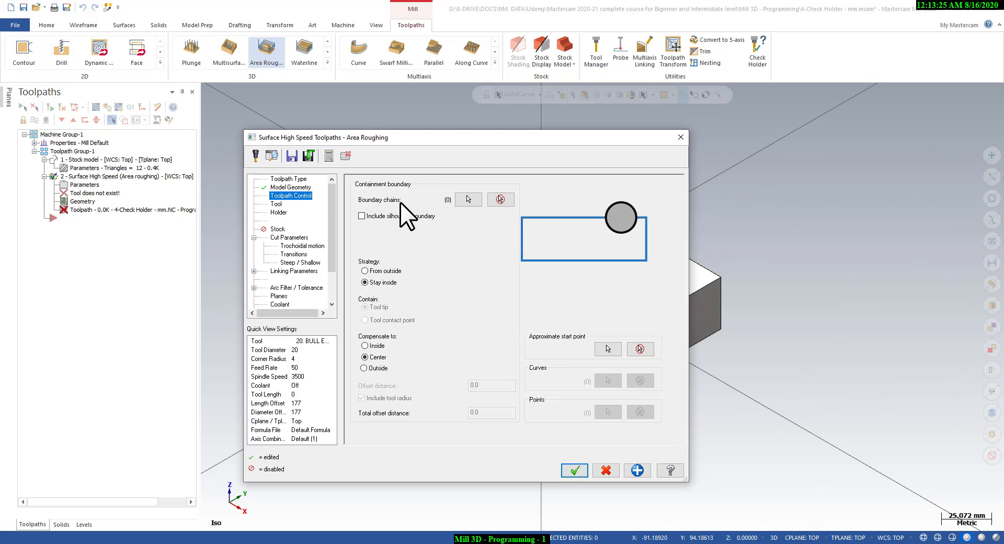
pyautogui.click(467, 199)
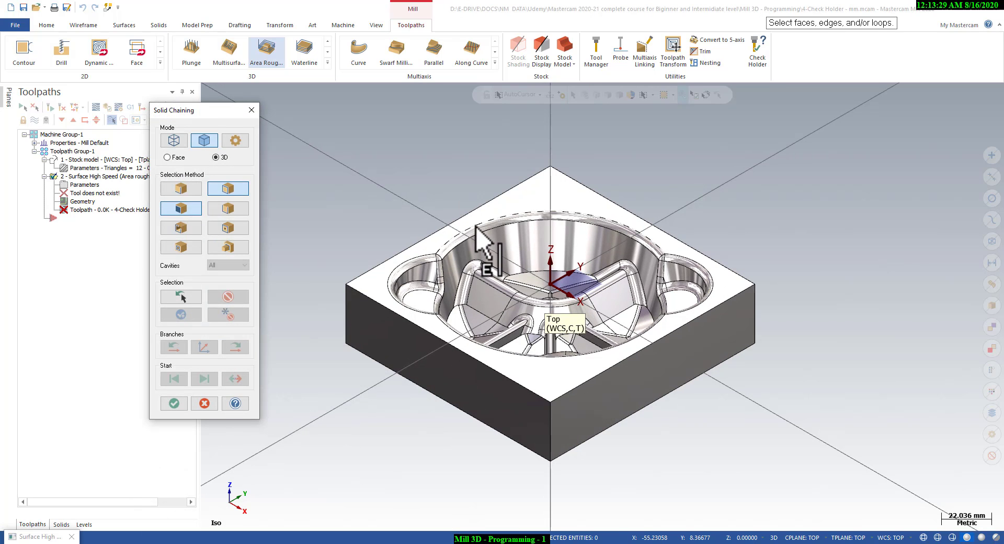
pyautogui.click(476, 226)
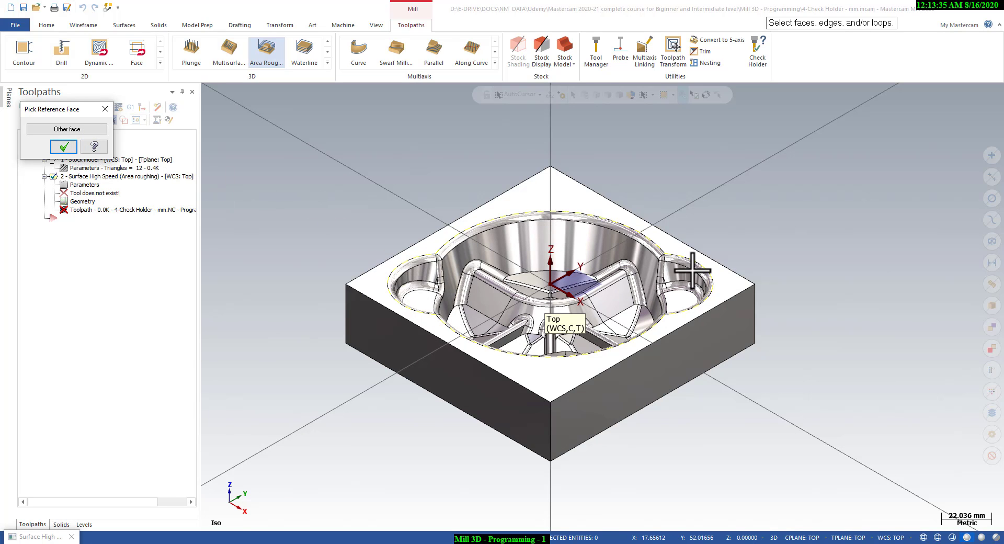
pyautogui.moveTo(697, 277); pyautogui.dragTo(686, 312, button='middle')
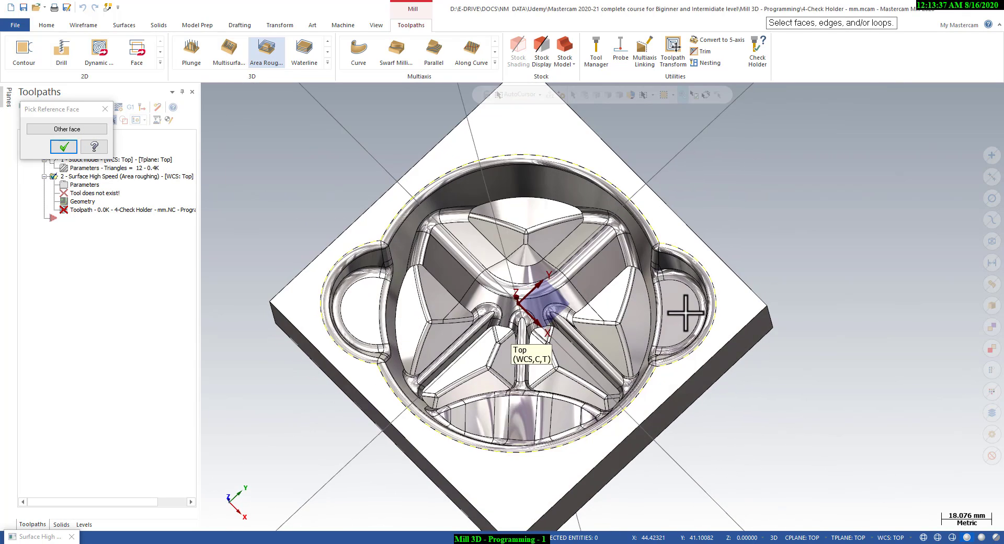
pyautogui.scroll(1, 678, 254)
pyautogui.rightClick(713, 165)
pyautogui.click(755, 258)
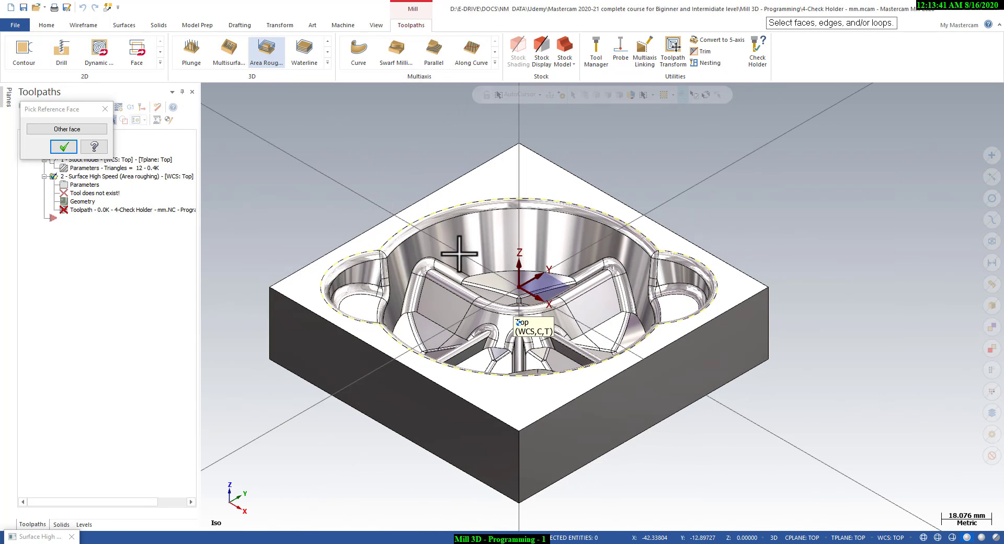
pyautogui.click(63, 146)
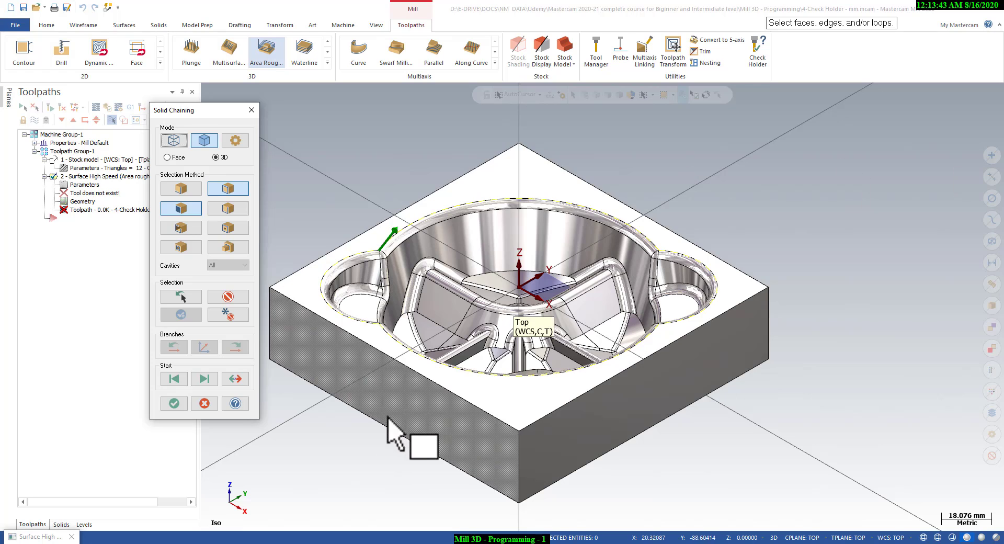
pyautogui.click(178, 403)
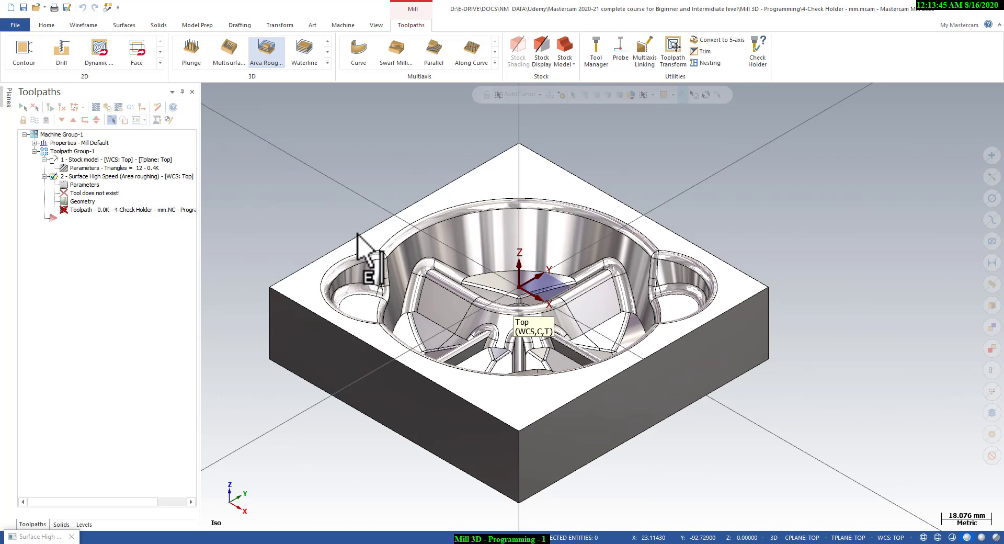
# Step: Start creating a new tool for the area roughing toolpath, with Bull endmill as the tool type
pyautogui.click(276, 204)
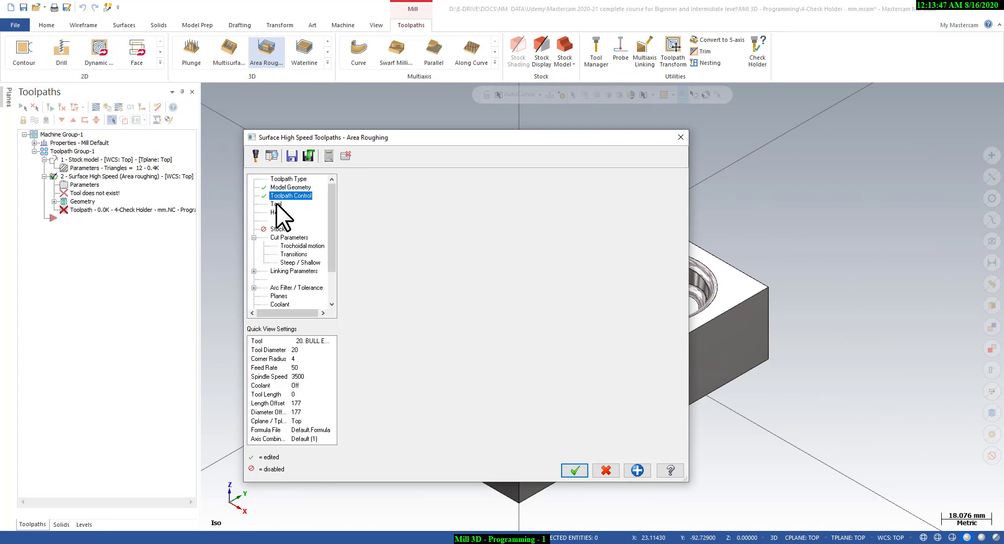
pyautogui.rightClick(428, 224)
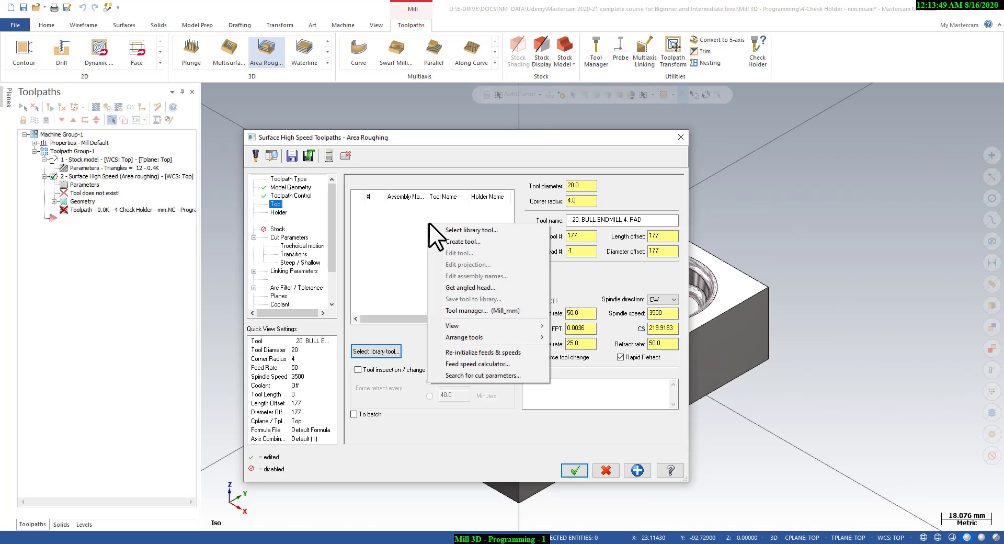
pyautogui.click(454, 240)
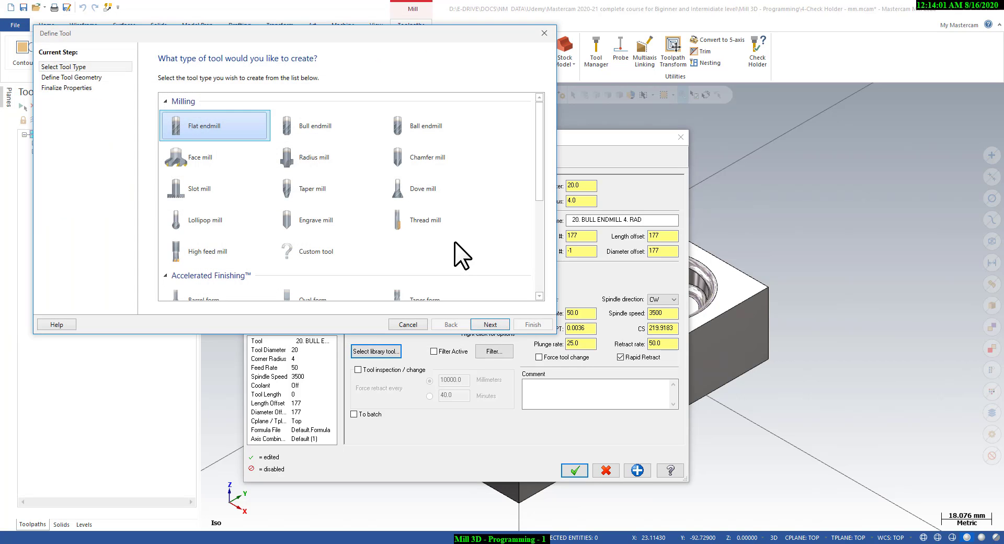
pyautogui.moveTo(313, 31); pyautogui.dragTo(422, 119)
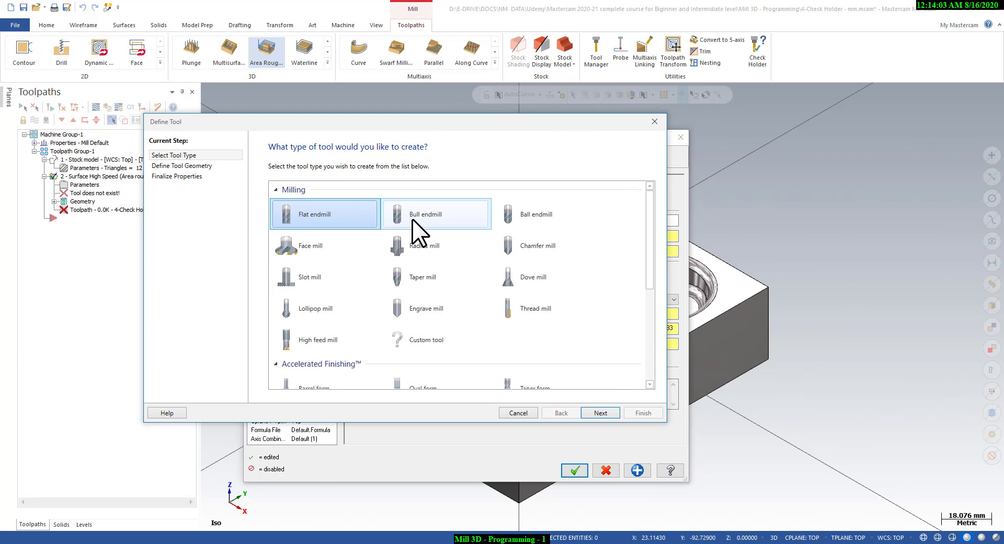
pyautogui.click(404, 204)
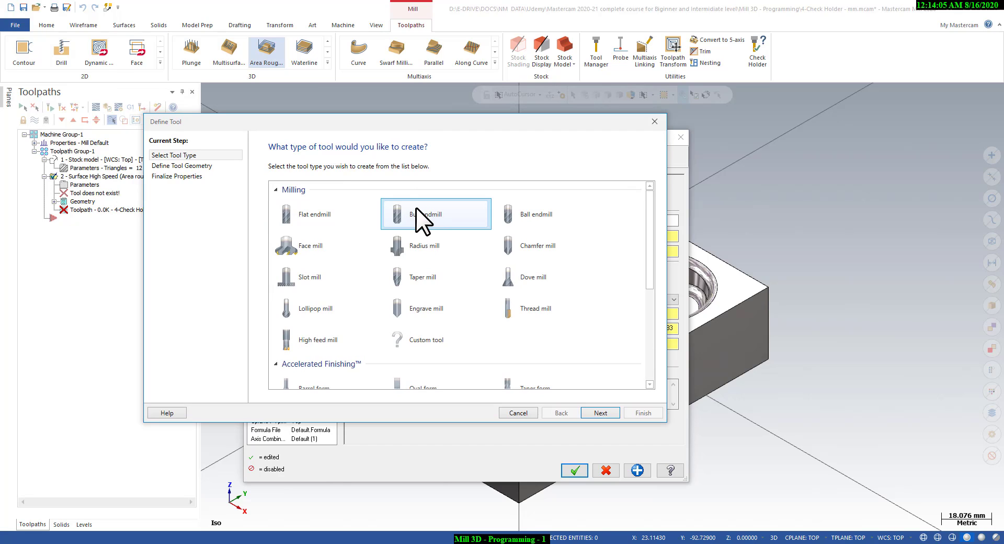
pyautogui.doubleClick(416, 207)
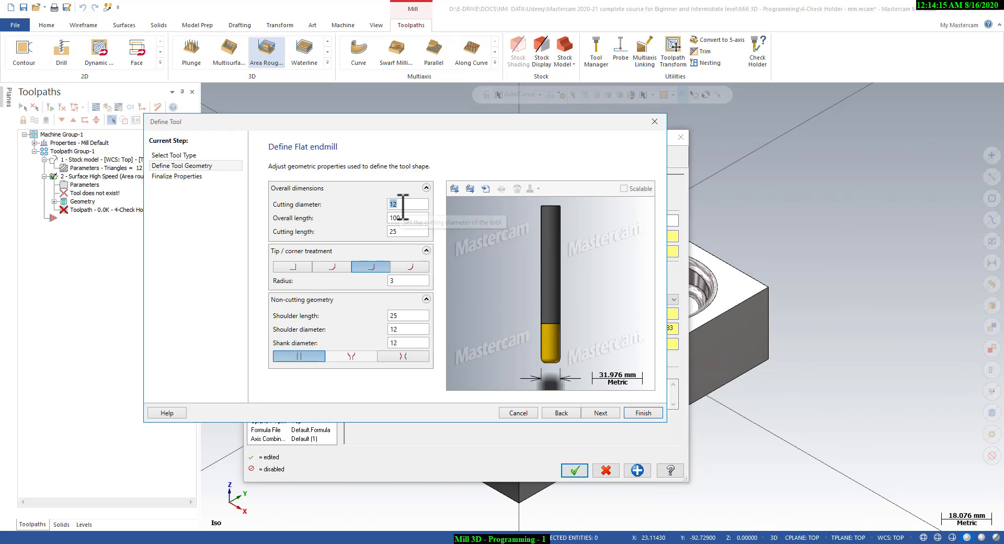
# Step: Define the bull endmill's geometry with a cutting diameter of 10 and a corner radius of 1
pyautogui.write('10')
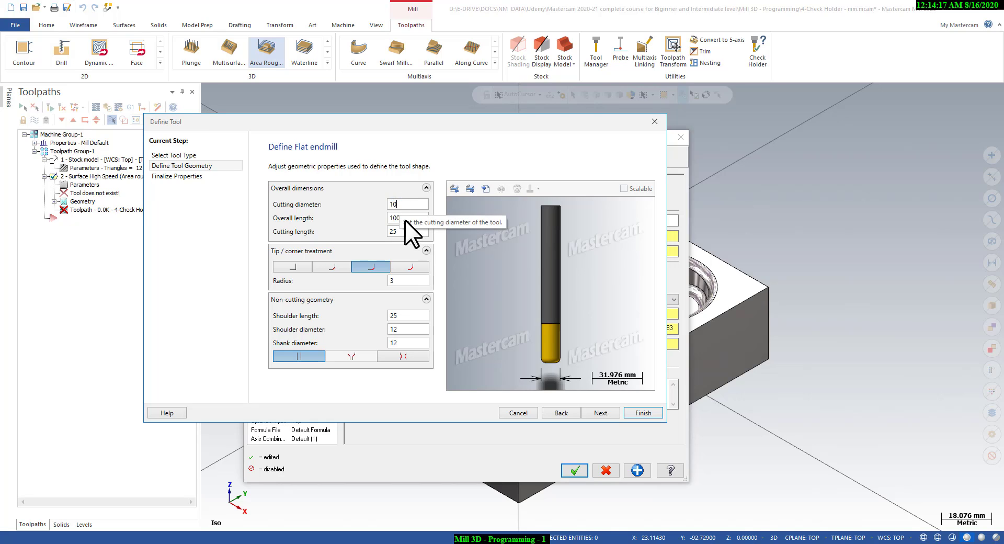
pyautogui.click(401, 277)
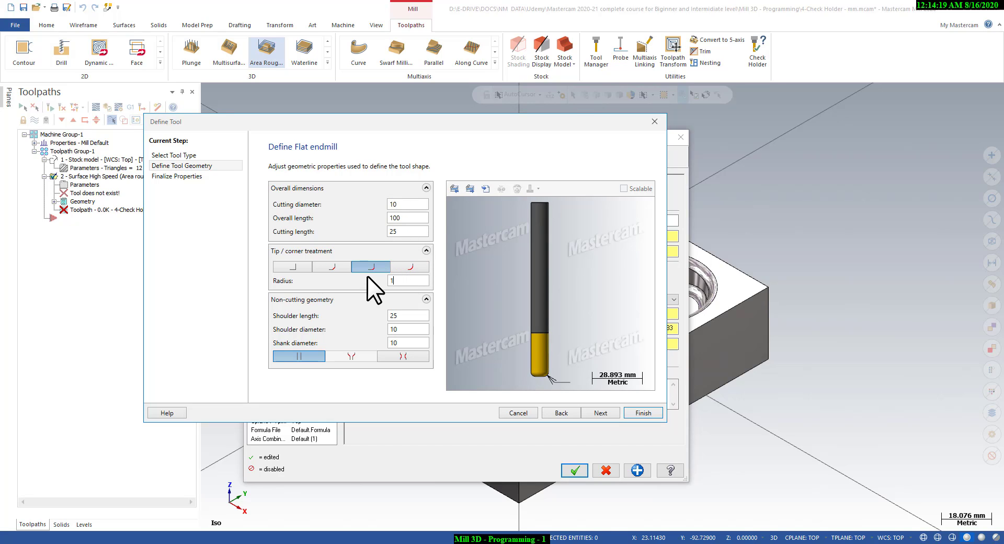
pyautogui.write('1')
pyautogui.click(605, 415)
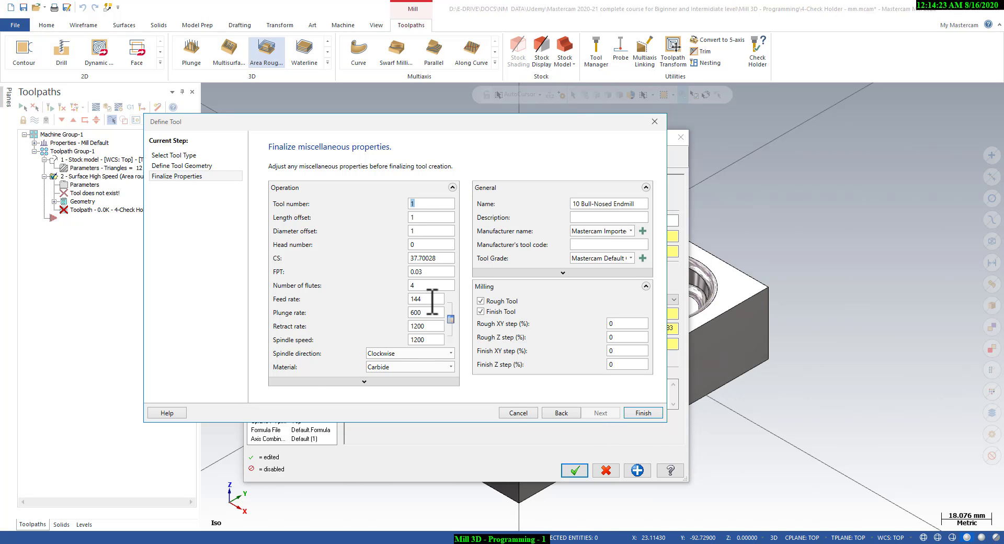
# Step: Set the tool's feed rate to 2000, plunge and retract rates to 5000 and spindle speed to 2800, and finish creating it
pyautogui.doubleClick(414, 298)
pyautogui.write('2000')
pyautogui.press('Tab')
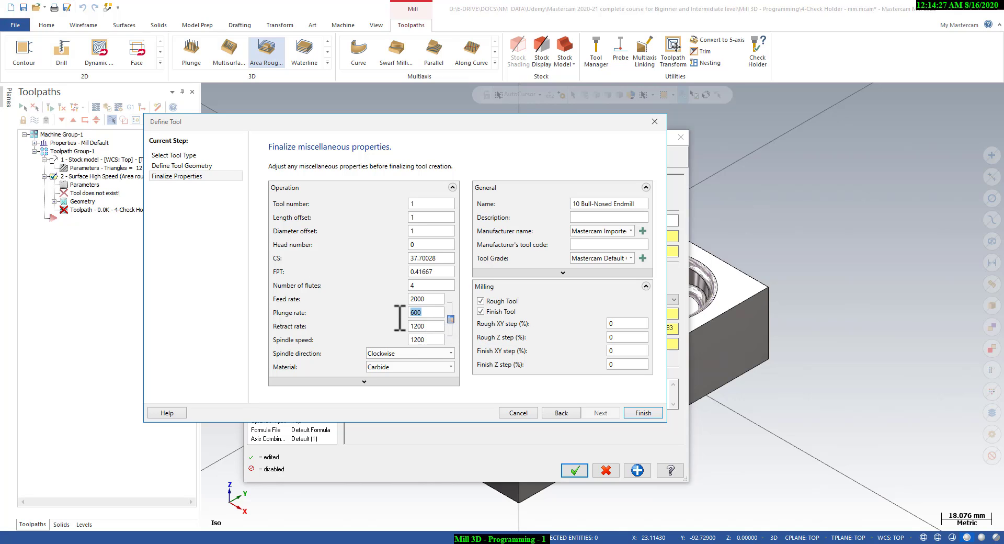
pyautogui.press('Tab')
pyautogui.write('5000')
pyautogui.press('Tab')
pyautogui.write('2')
pyautogui.write('00')
pyautogui.click(643, 413)
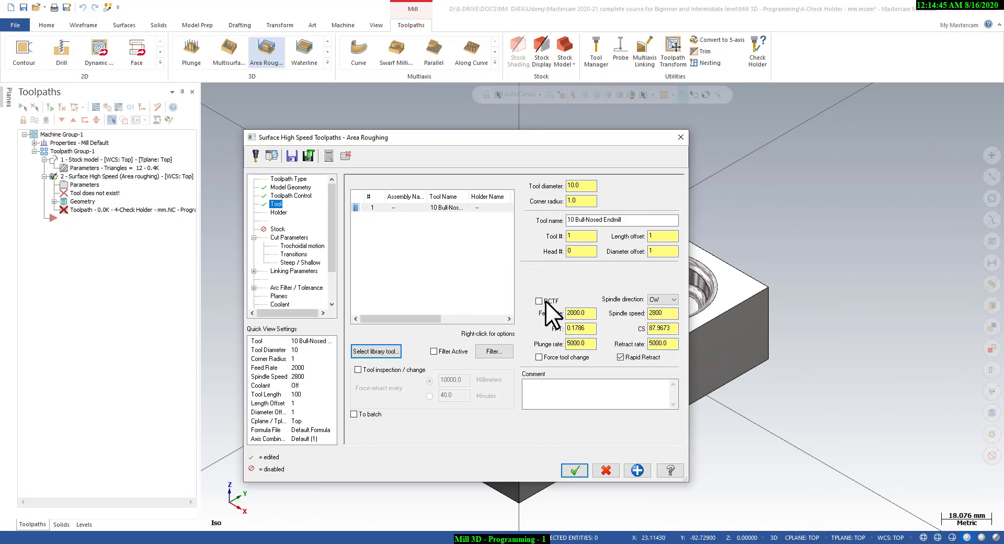
# Step: Assign the B2C3-0032 holder to the endmill and set the tool projection to 50
pyautogui.click(275, 213)
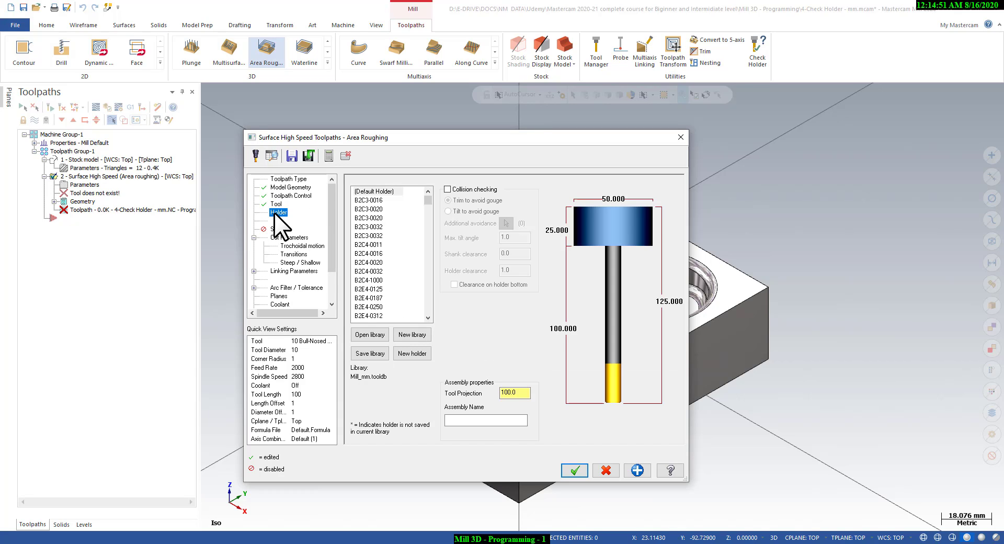
pyautogui.click(371, 226)
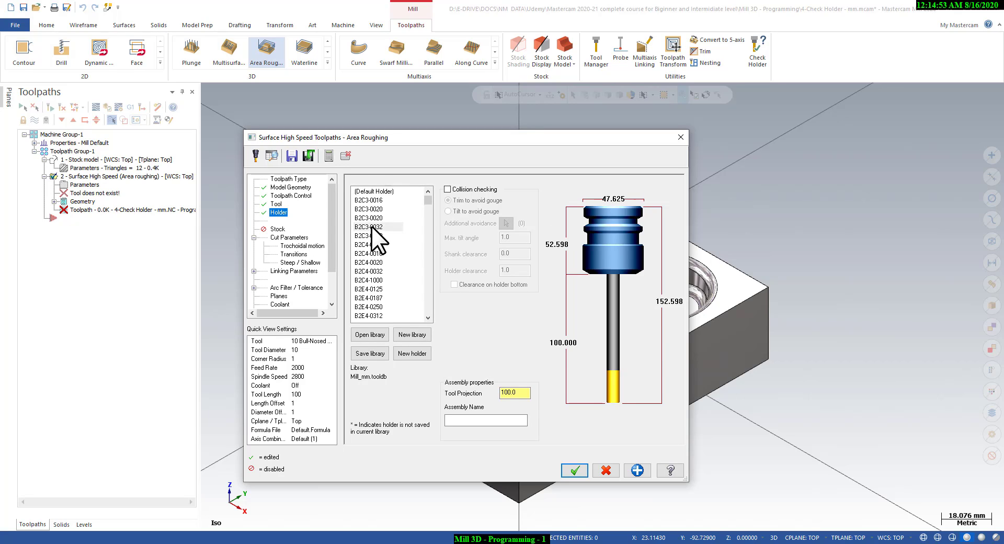
pyautogui.click(515, 392)
pyautogui.write('50')
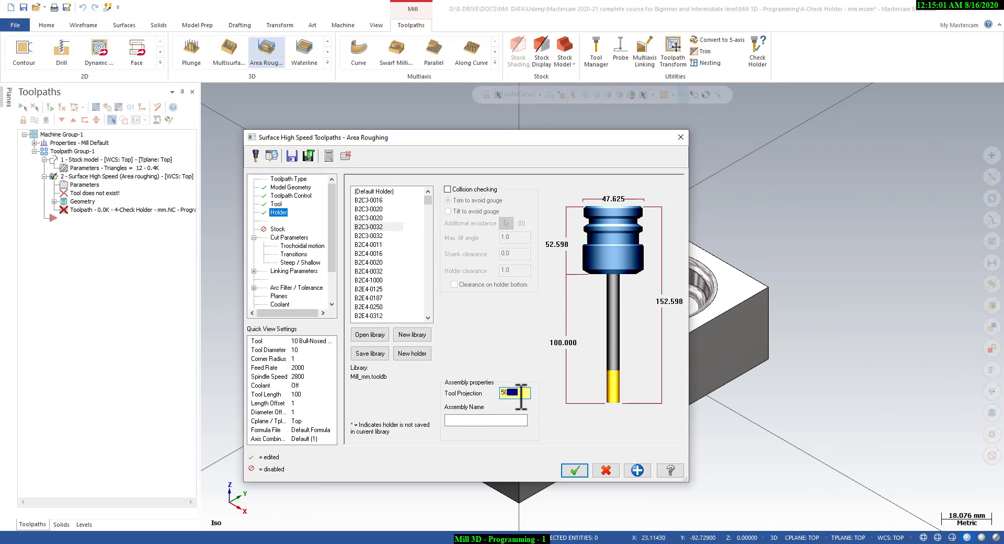
pyautogui.press('Return')
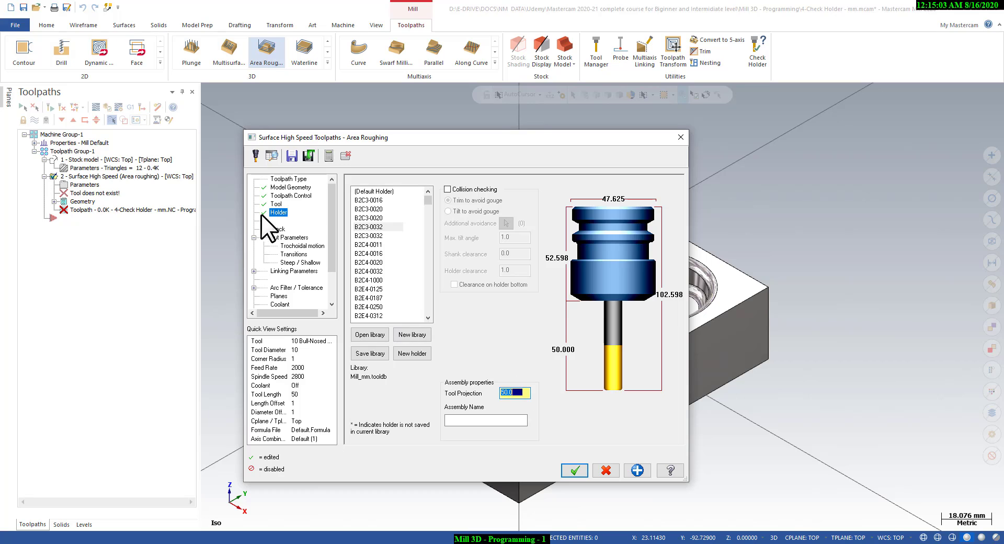
# Step: Enable rest material and compute the remaining stock from one other operation, the stock model
pyautogui.click(275, 229)
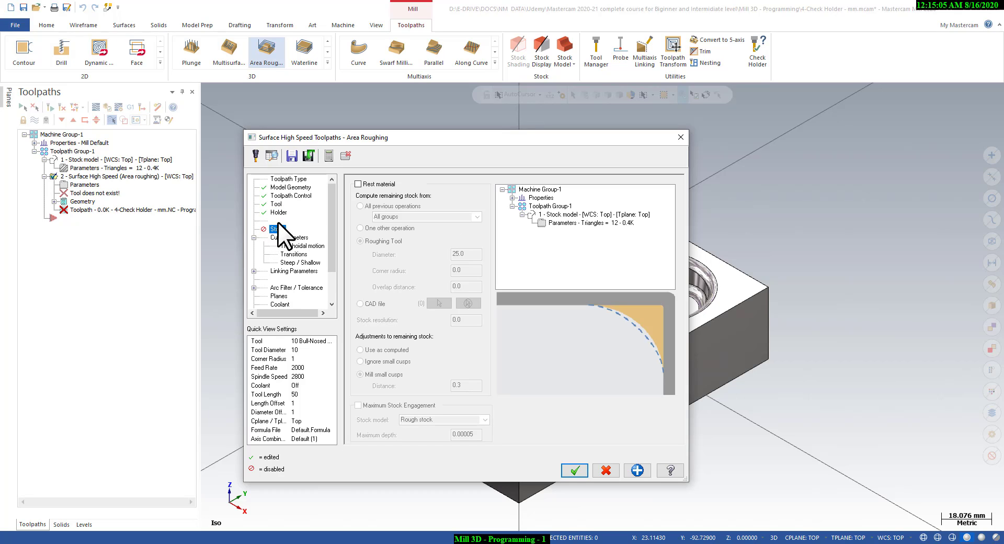
pyautogui.click(359, 183)
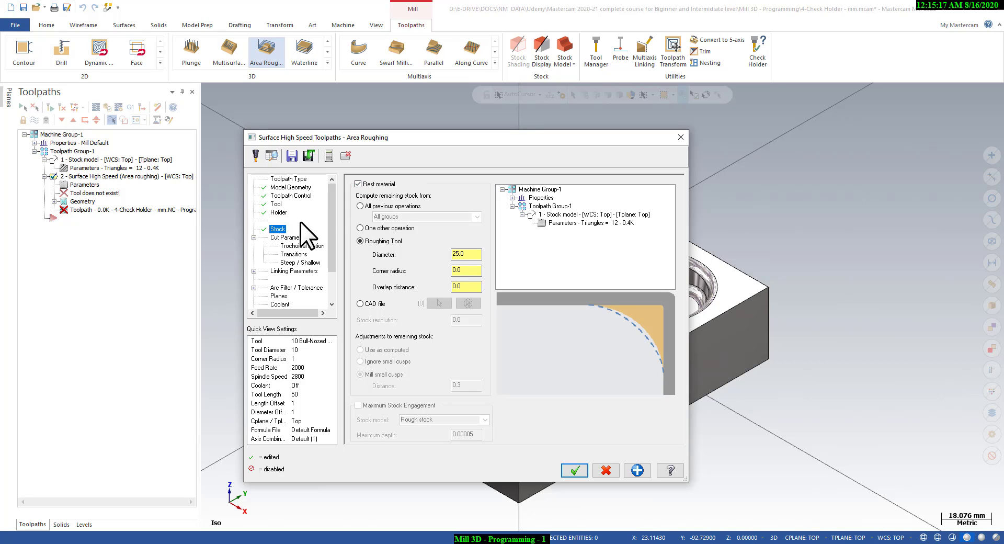
pyautogui.click(367, 228)
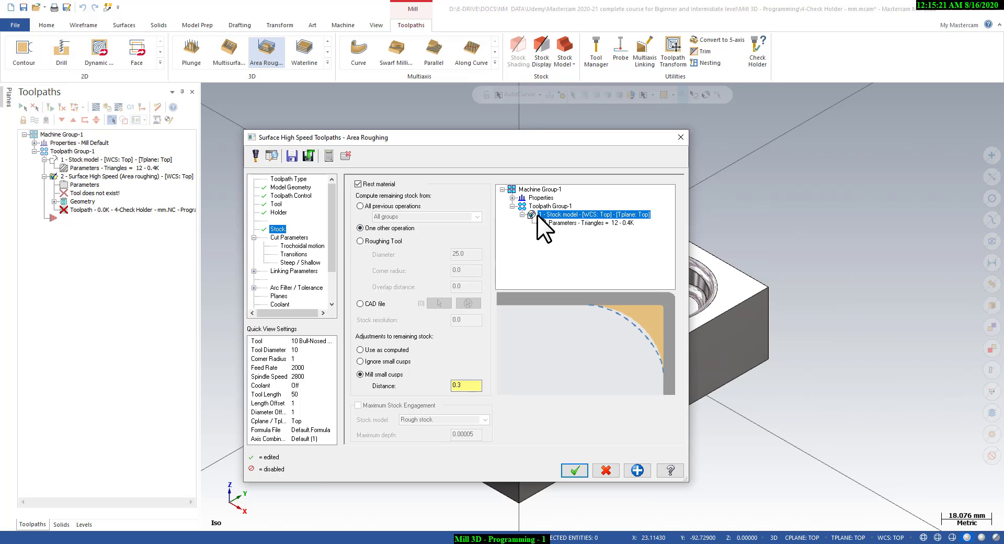
pyautogui.click(548, 206)
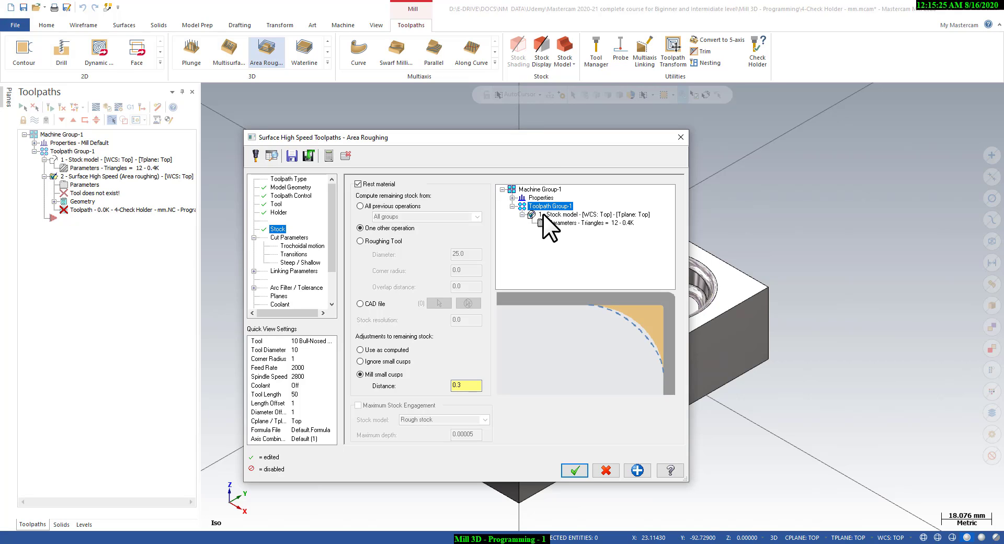
pyautogui.click(542, 214)
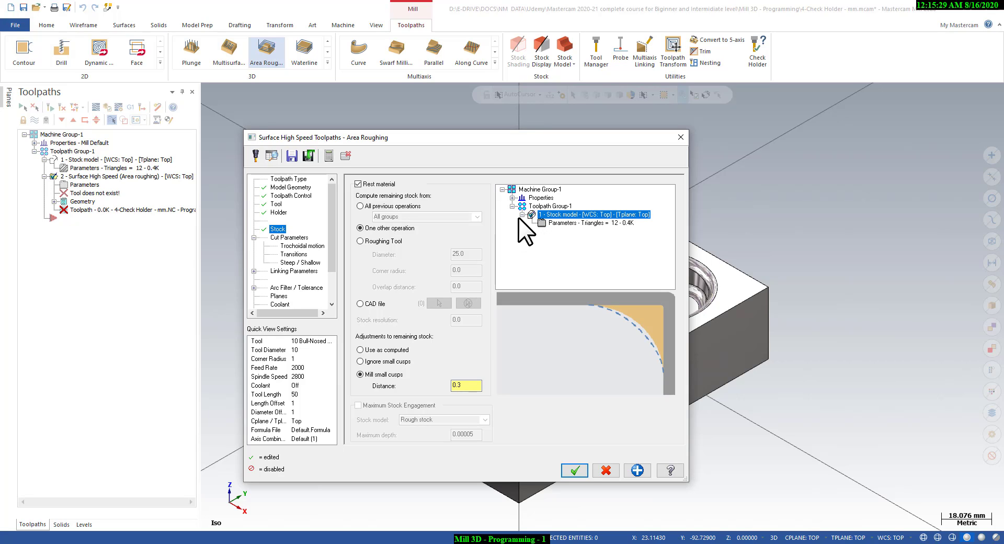
# Step: Adjust the remaining stock to ignore small cusps, with a distance of 0.2
pyautogui.click(365, 361)
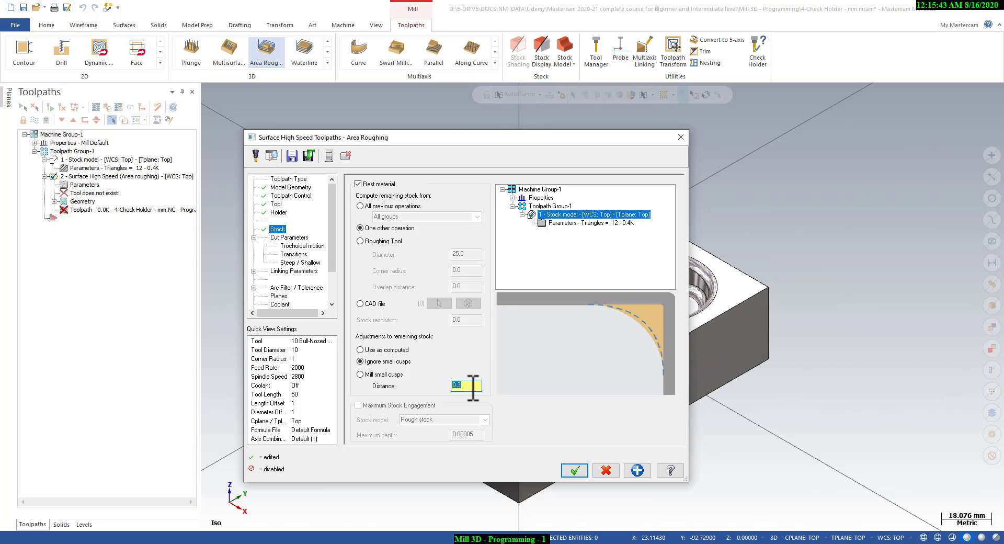
pyautogui.click(282, 187)
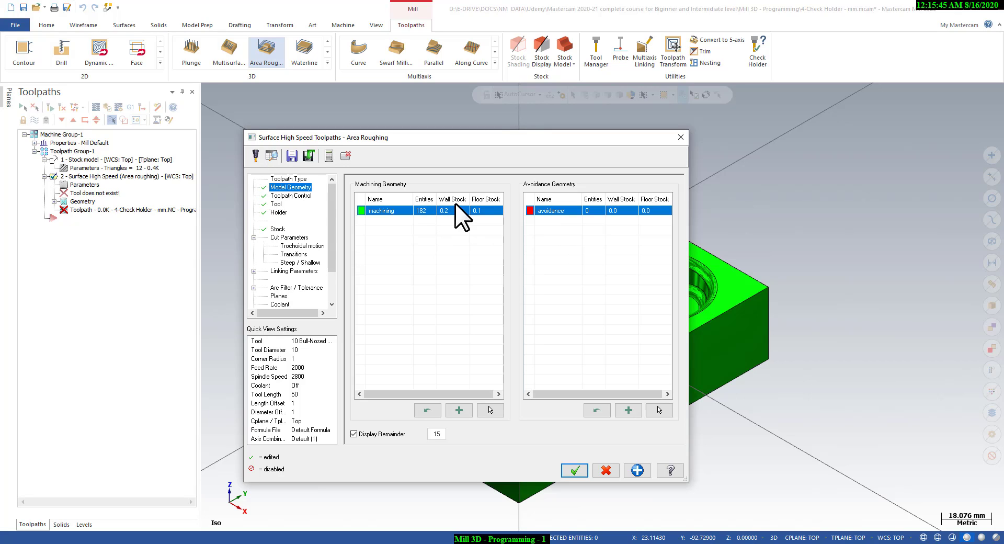
pyautogui.click(277, 229)
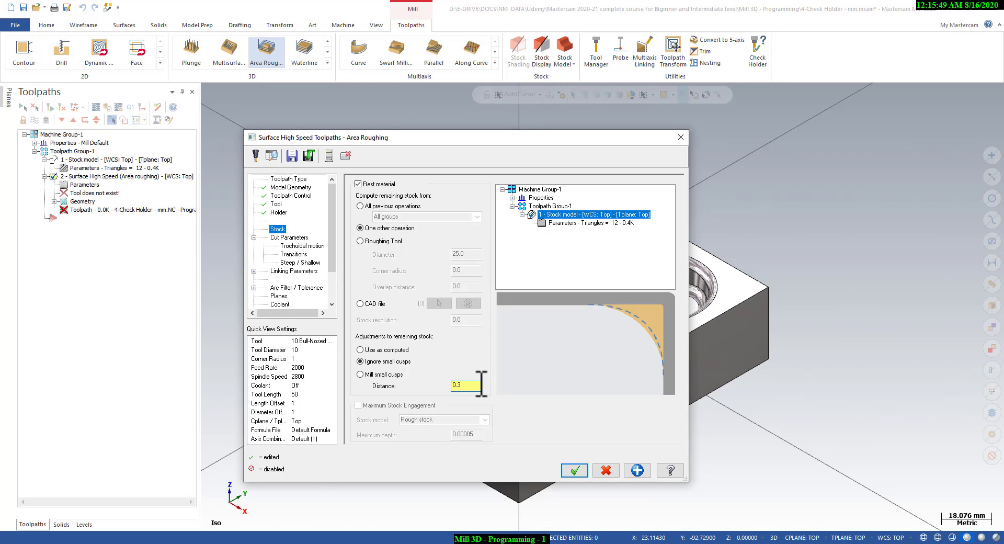
pyautogui.press('BackSpace')
pyautogui.write('2')
pyautogui.press('Return')
# Step: Set the stepdown in the area roughing cut parameters to 0.2
pyautogui.click(294, 236)
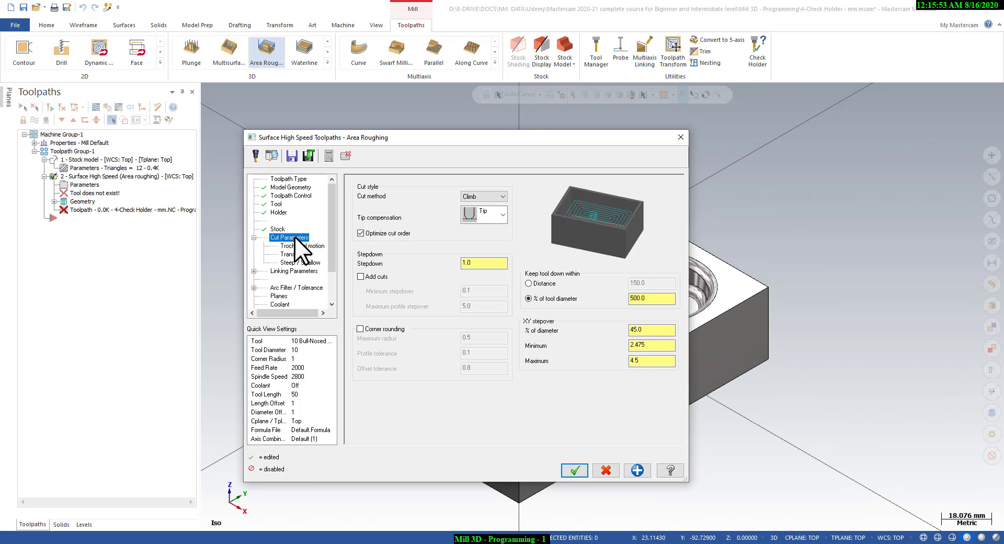
pyautogui.click(474, 262)
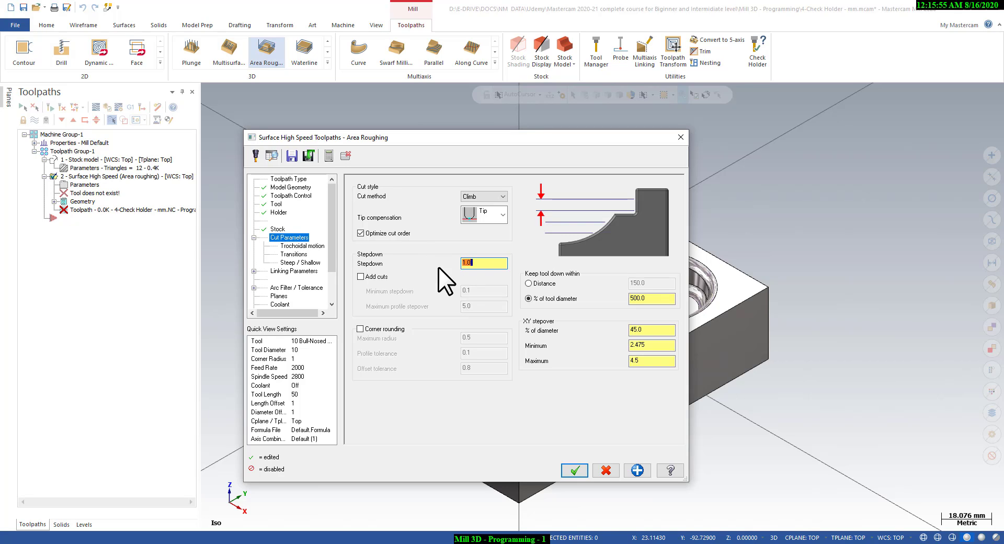
pyautogui.write('0.2')
pyautogui.press('Return')
# Step: Set the XY stepover to 55% of the tool diameter
pyautogui.click(637, 329)
pyautogui.write('60')
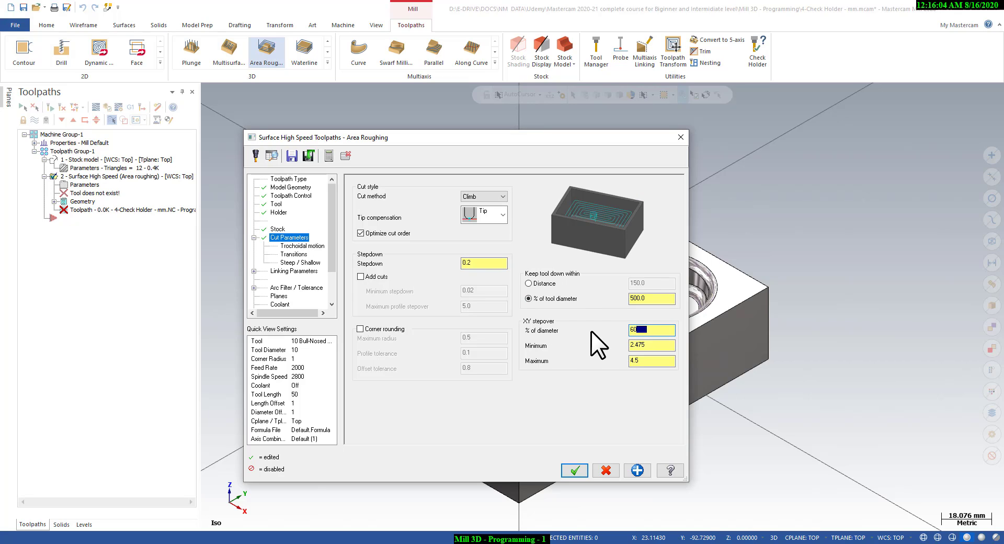
pyautogui.press('Return')
pyautogui.write('55')
pyautogui.press('Return')
pyautogui.moveTo(513, 140); pyautogui.dragTo(516, 136)
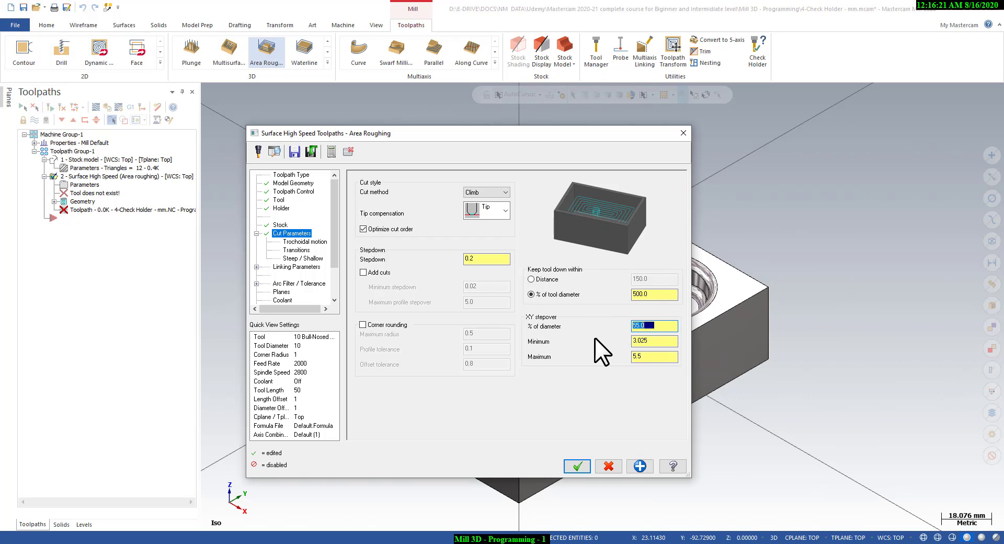
pyautogui.moveTo(649, 341); pyautogui.dragTo(638, 323)
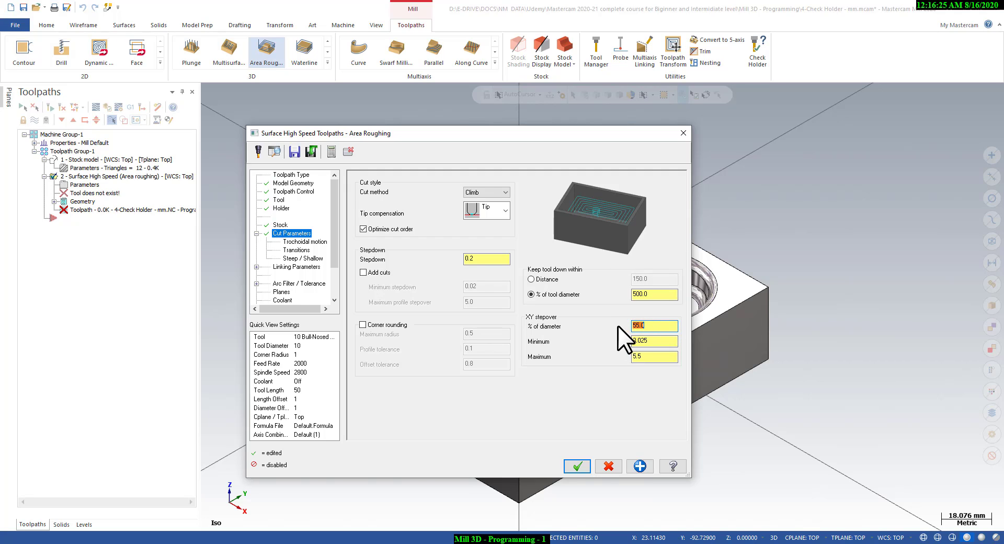
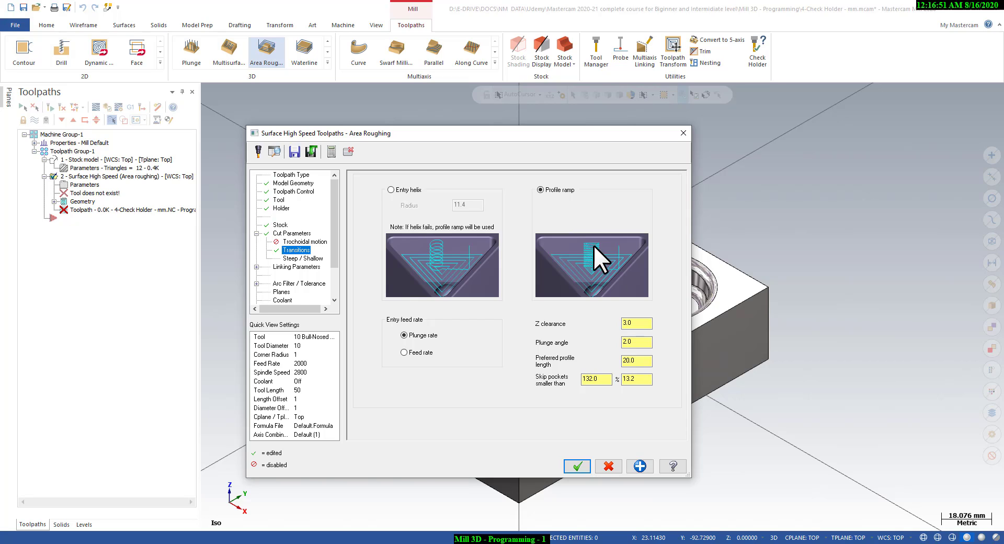
# Step: Give the profile ramp entry a Z clearance of 1.0, a plunge angle of 1.0 and a preferred profile length of 14
pyautogui.doubleClick(631, 323)
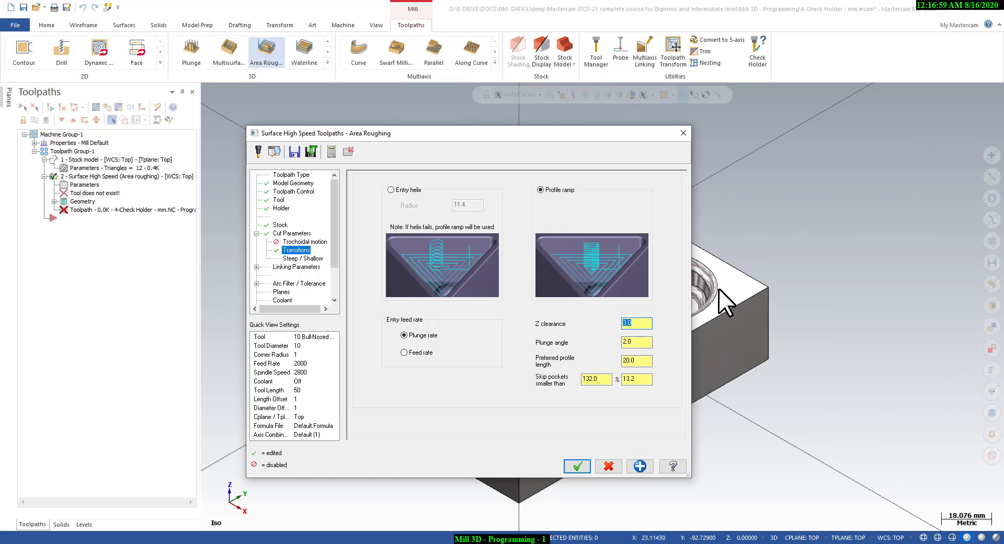
pyautogui.write('1.0')
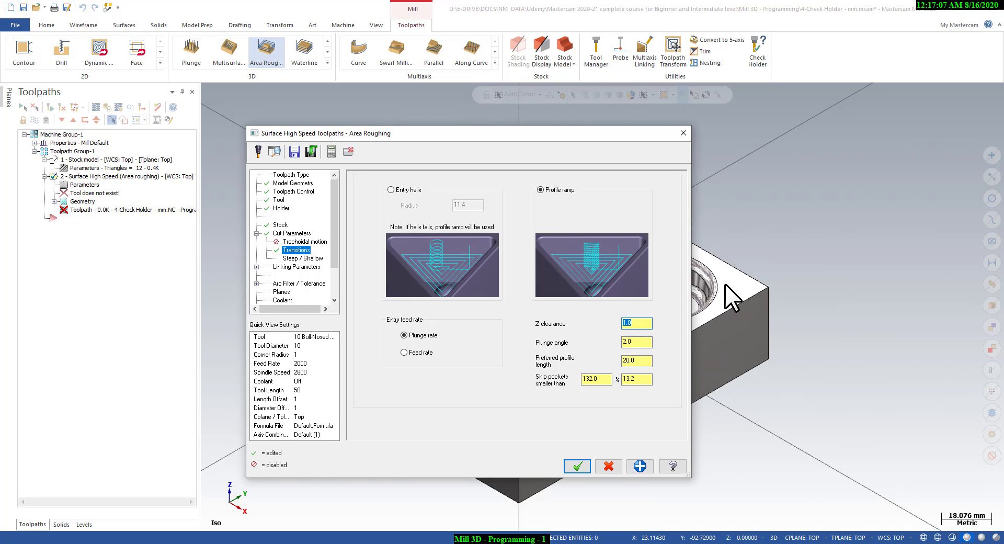
pyautogui.press('Tab')
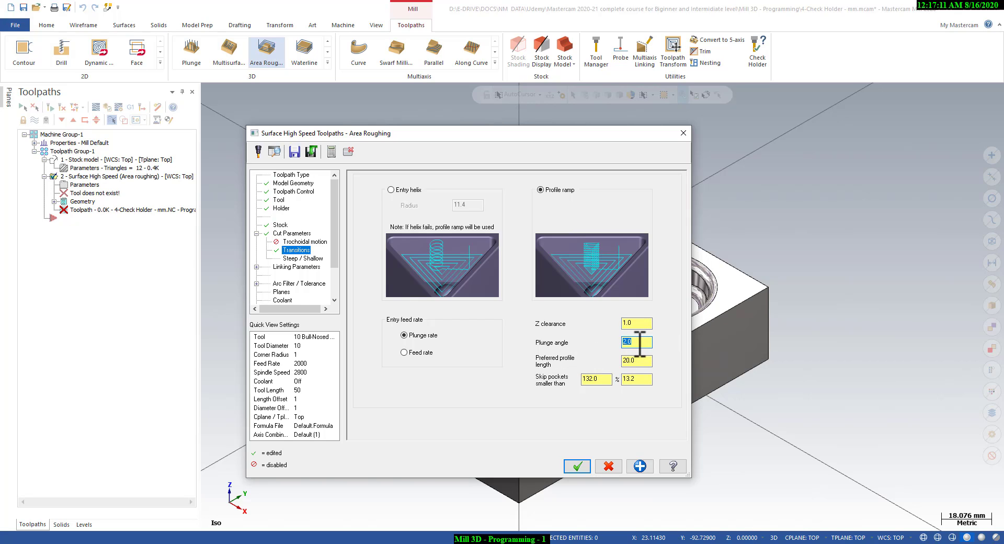
pyautogui.write('1')
pyautogui.press('Tab')
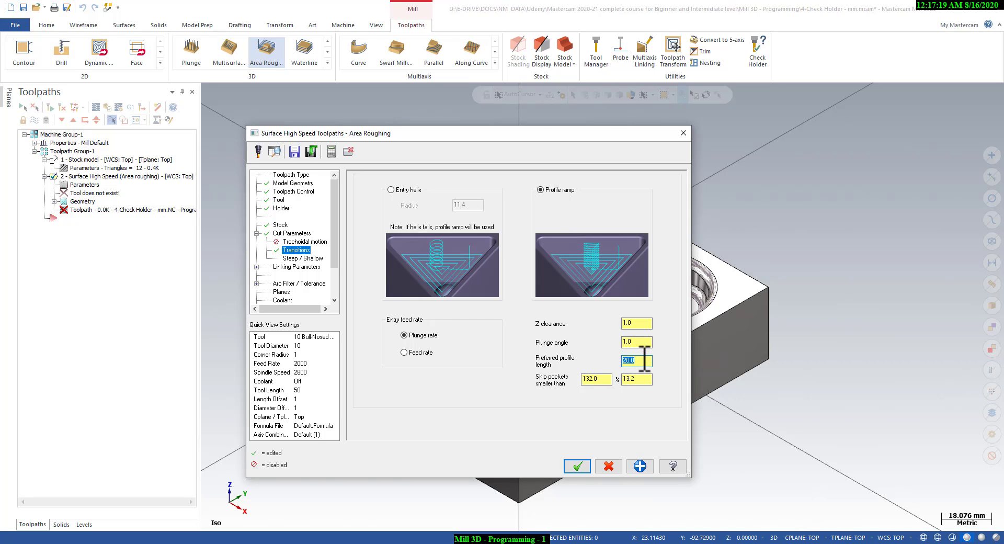
pyautogui.write('14')
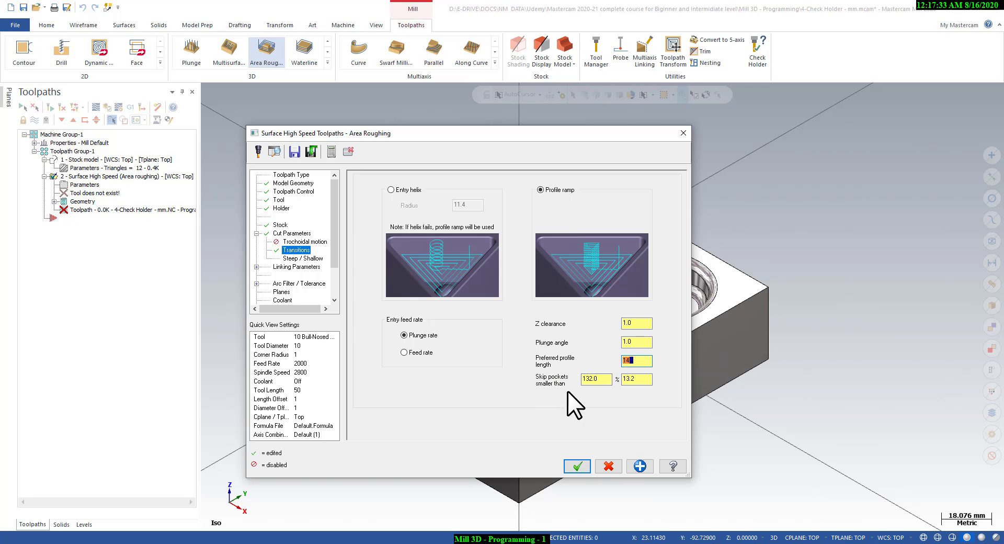
# Step: Set the transitions to skip pockets smaller than 12
pyautogui.click(595, 380)
pyautogui.moveTo(523, 135); pyautogui.dragTo(311, 137)
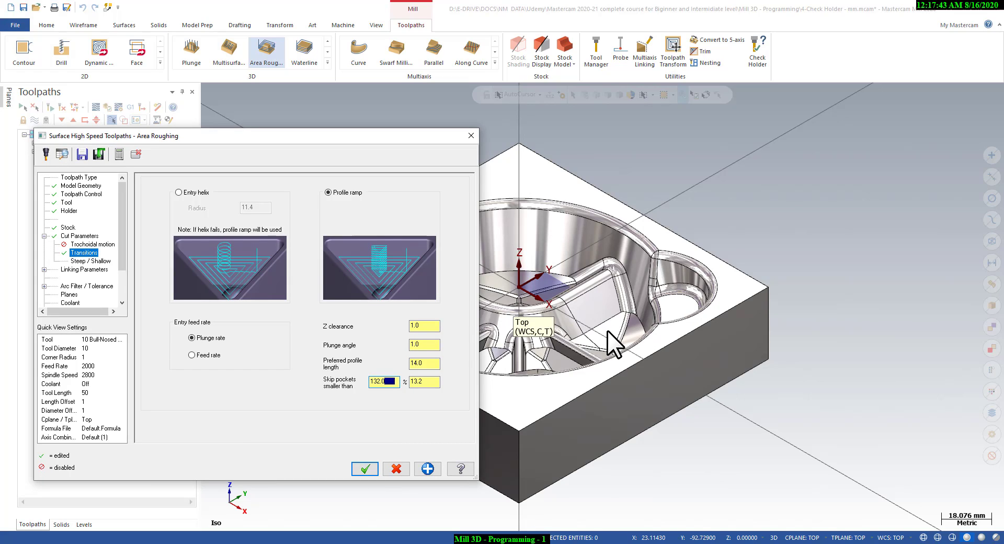
pyautogui.click(418, 383)
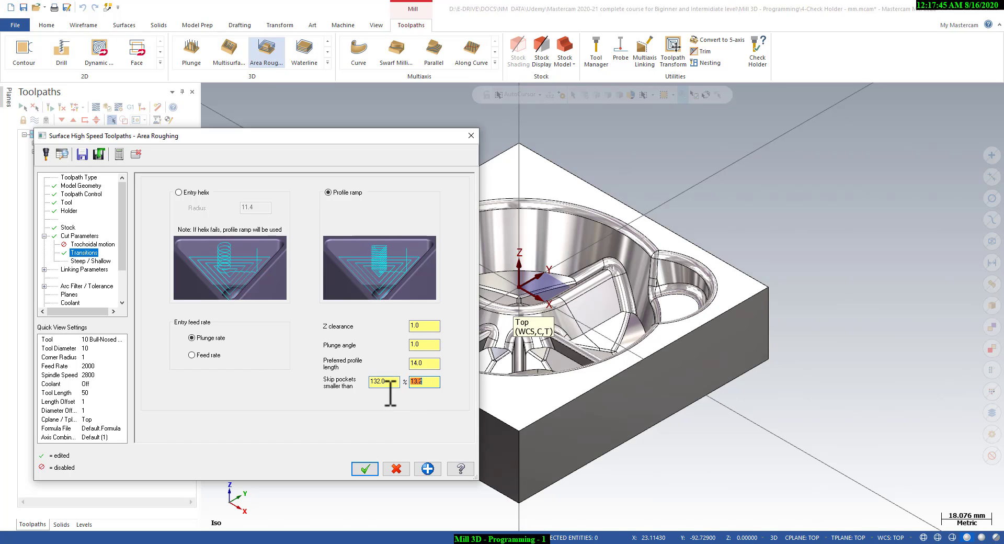
pyautogui.write('12')
pyautogui.press('Return')
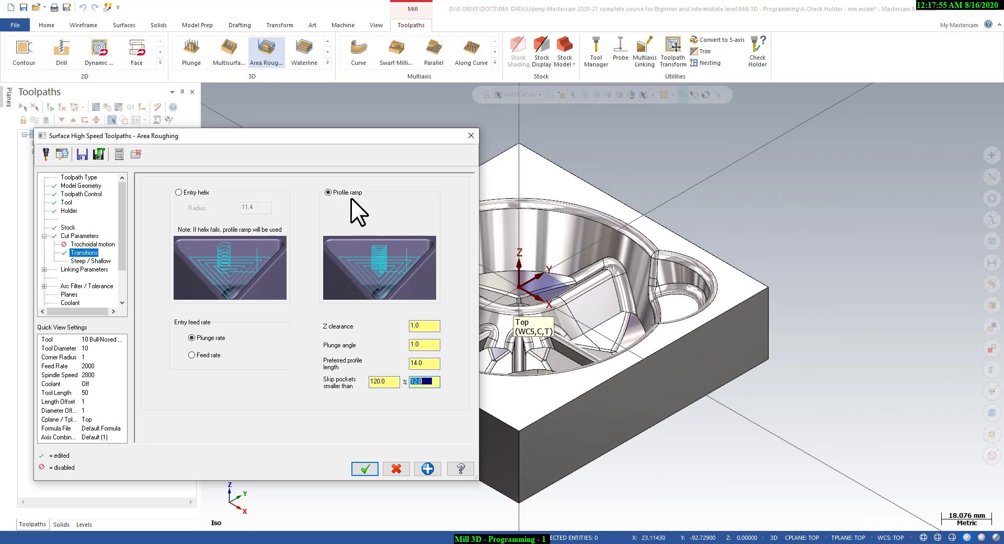
pyautogui.moveTo(373, 138); pyautogui.dragTo(770, 112)
pyautogui.click(479, 234)
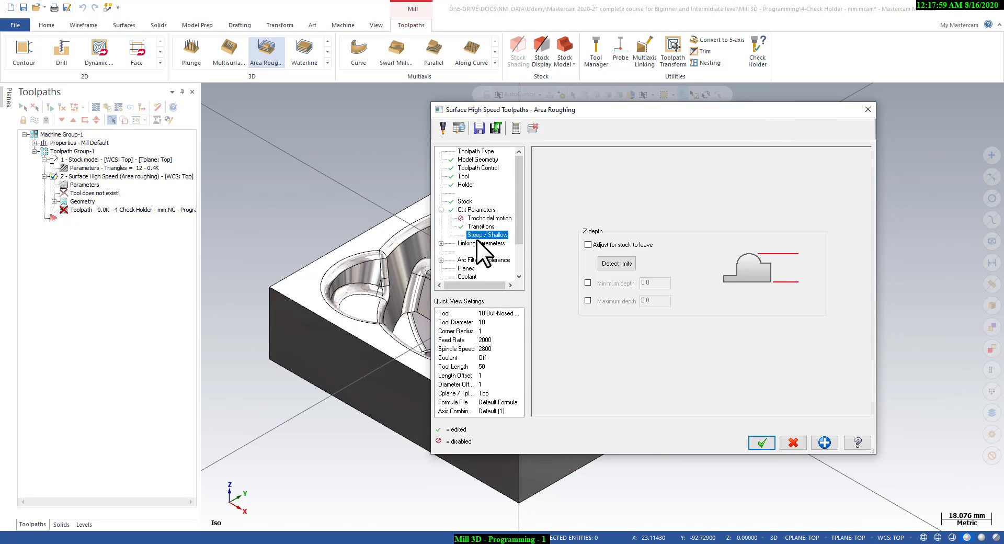
pyautogui.click(588, 283)
pyautogui.click(588, 301)
pyautogui.moveTo(660, 283); pyautogui.dragTo(633, 288)
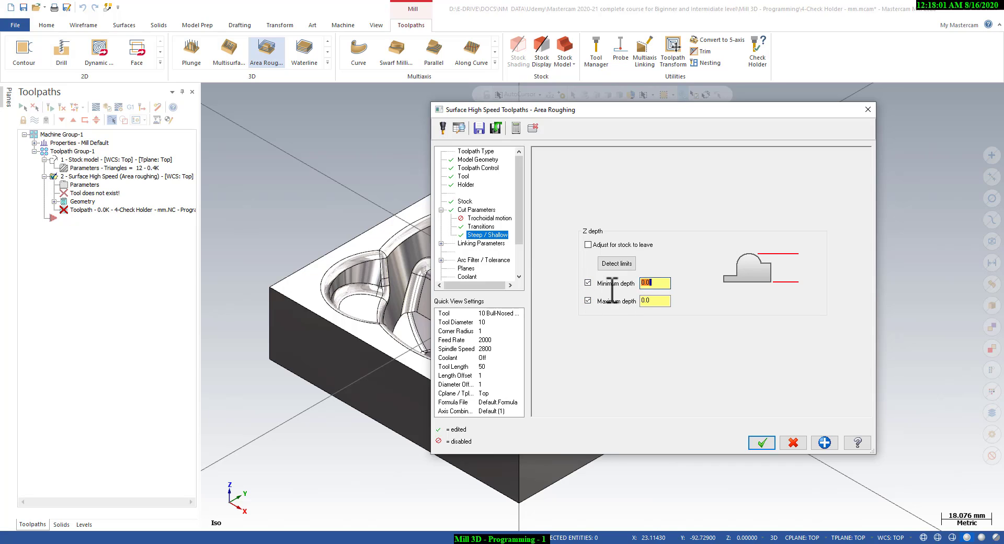
pyautogui.doubleClick(645, 303)
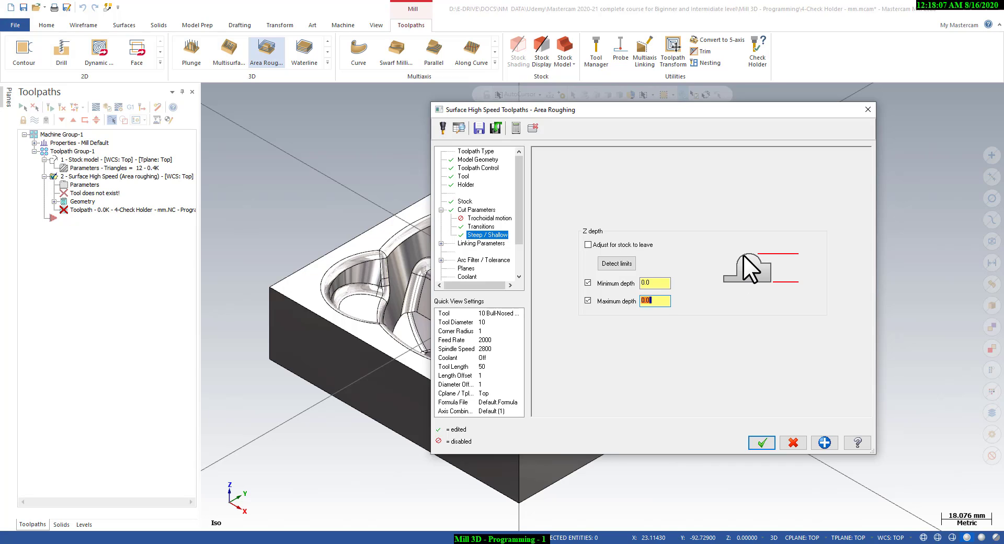
pyautogui.doubleClick(659, 285)
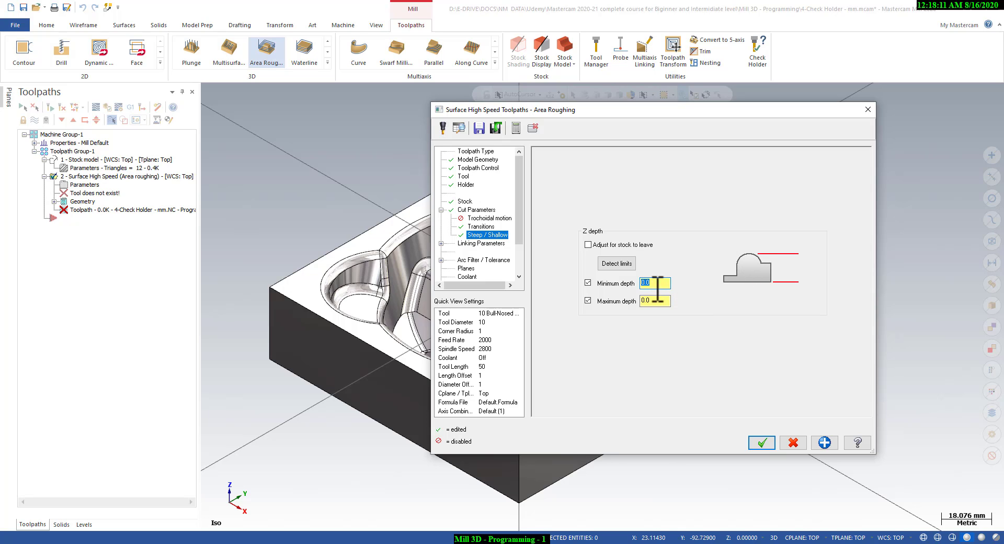
pyautogui.moveTo(649, 110); pyautogui.dragTo(784, 110)
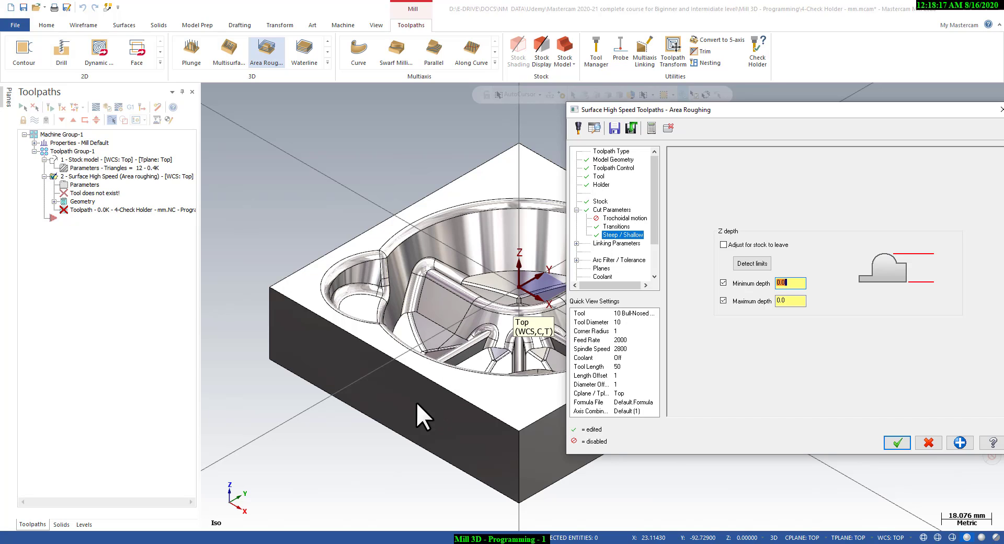
pyautogui.click(724, 281)
pyautogui.click(723, 299)
# Step: Set the linking retracts to Minimum Vertical Retract with an output feed move of 5000
pyautogui.click(606, 243)
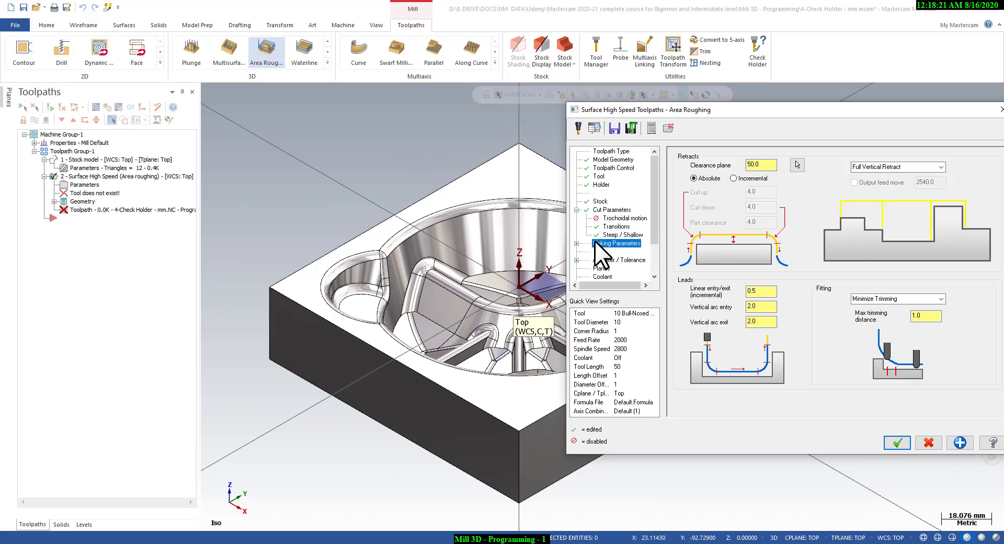
pyautogui.doubleClick(762, 165)
pyautogui.doubleClick(760, 164)
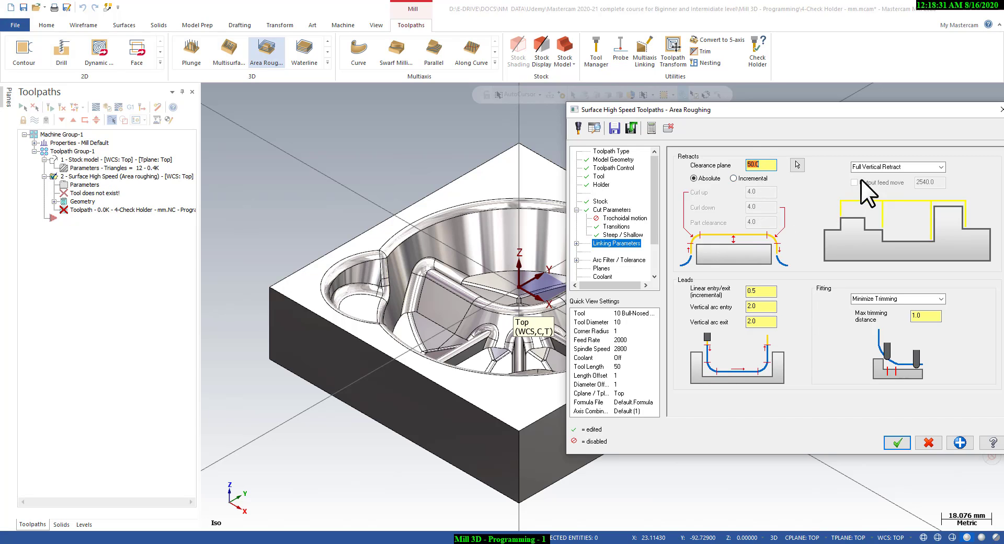
pyautogui.click(940, 167)
pyautogui.click(890, 176)
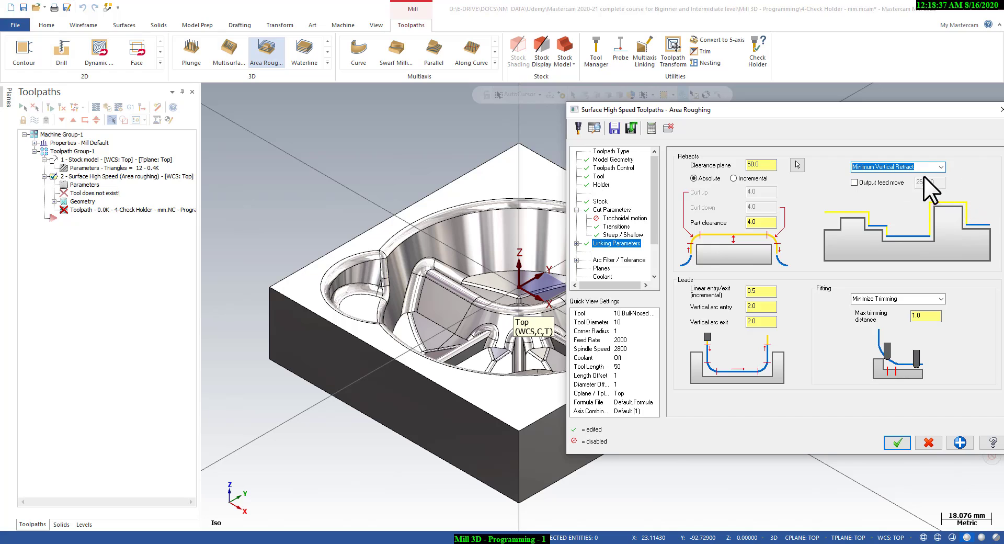
pyautogui.click(870, 183)
pyautogui.doubleClick(936, 182)
pyautogui.write('5000')
pyautogui.press('Return')
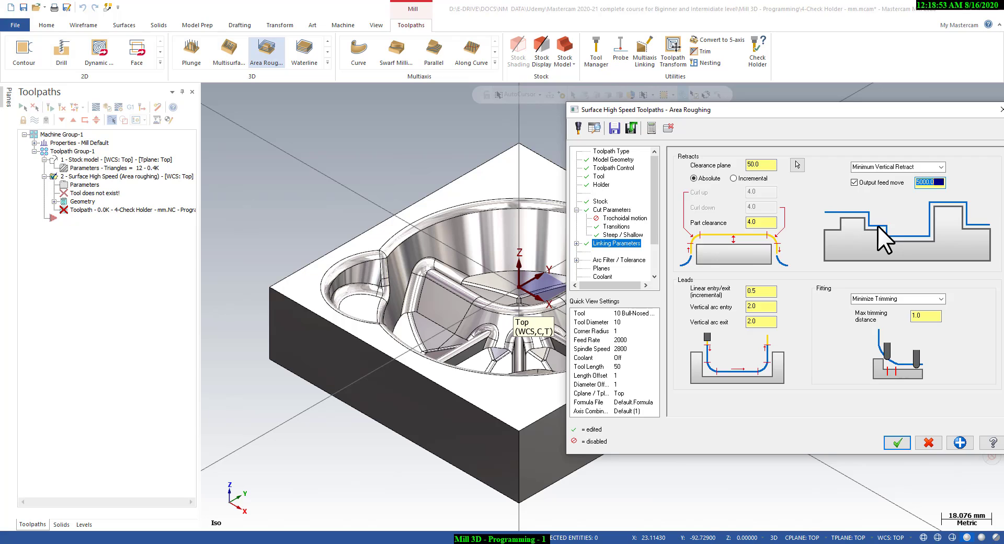
pyautogui.doubleClick(764, 306)
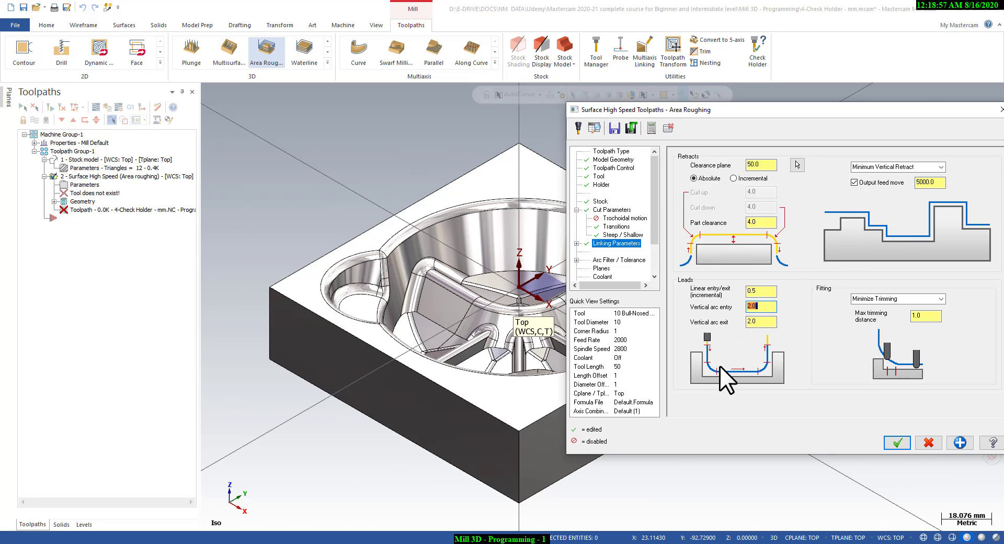
pyautogui.doubleClick(752, 322)
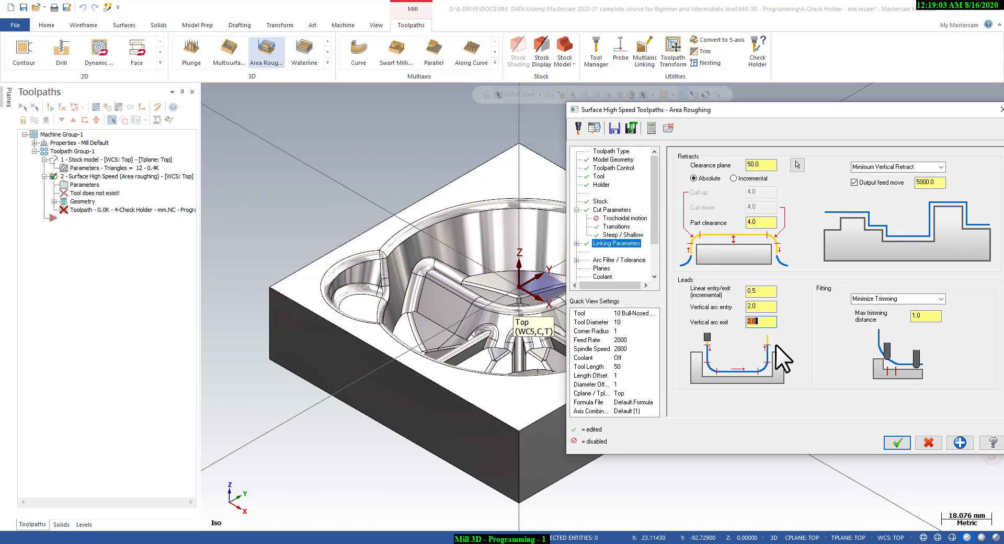
# Step: Set the total tolerance to 0.05 and accept the area roughing parameters to generate the toolpath
pyautogui.click(636, 261)
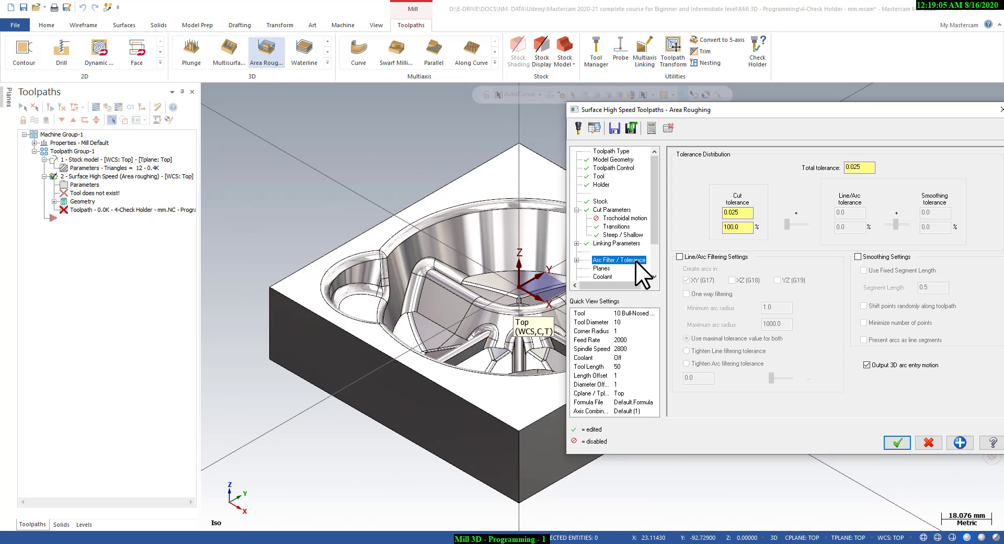
pyautogui.moveTo(873, 167); pyautogui.dragTo(812, 163)
pyautogui.write('.05')
pyautogui.press('Return')
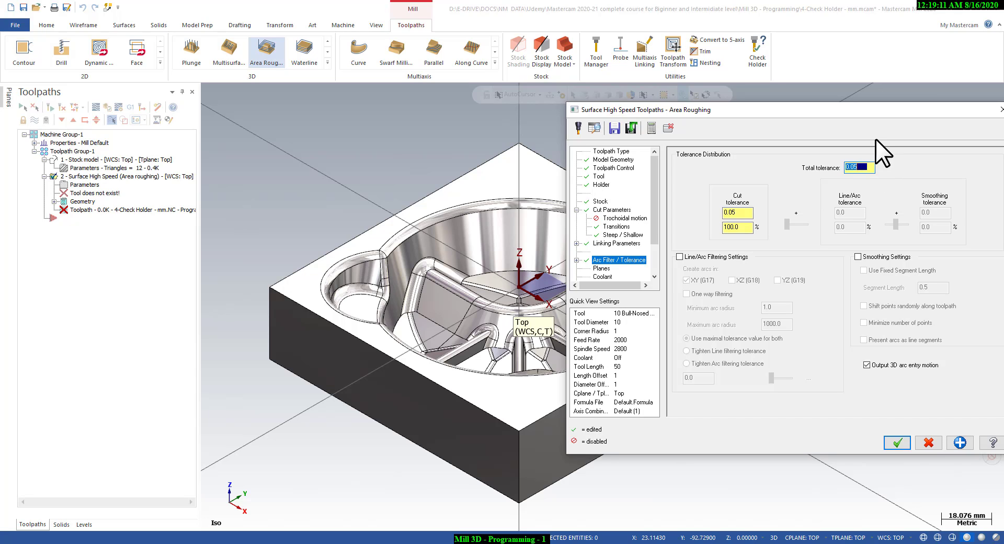
pyautogui.moveTo(877, 113); pyautogui.dragTo(687, 106)
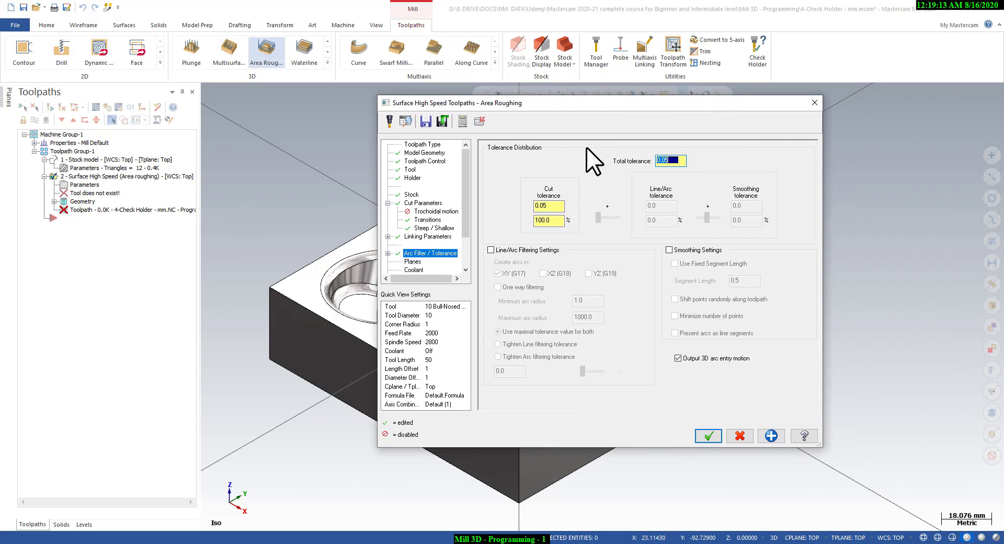
pyautogui.click(706, 434)
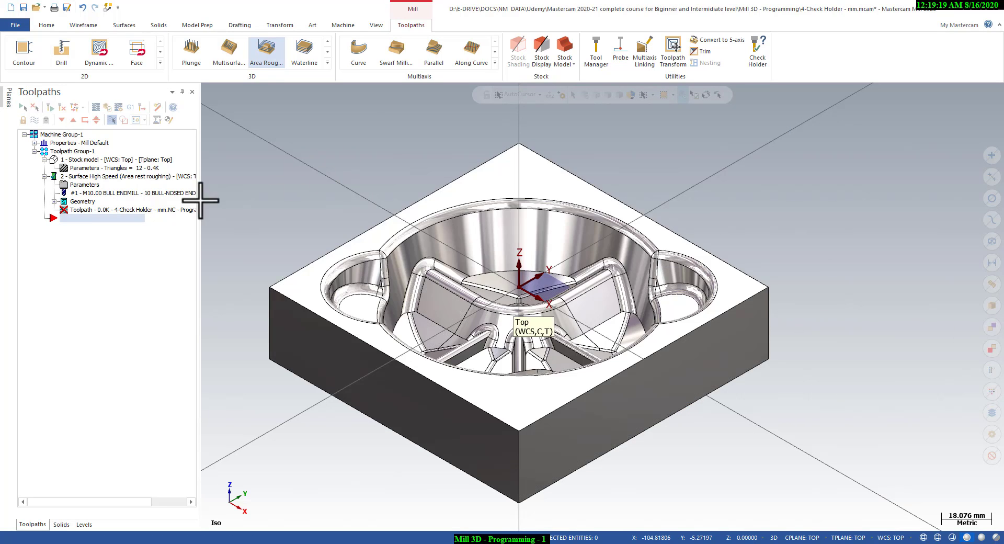
# Step: Check the roughing toolpath's calculation progress in the Multi-Threading Manager
pyautogui.click(377, 26)
pyautogui.click(476, 51)
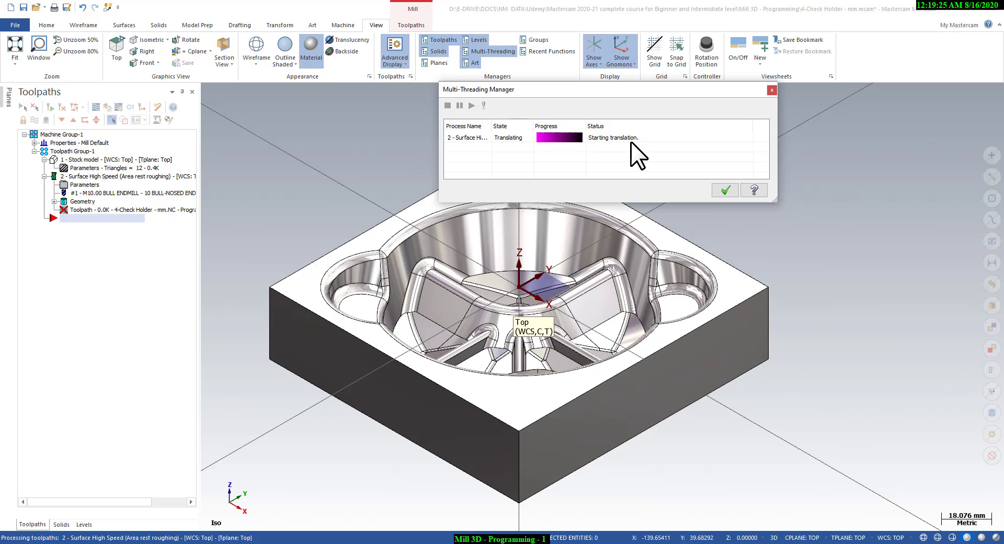
pyautogui.click(725, 190)
# Step: Select the area rest roughing operation and view its toolpath over the cavity from the Top view
pyautogui.click(89, 176)
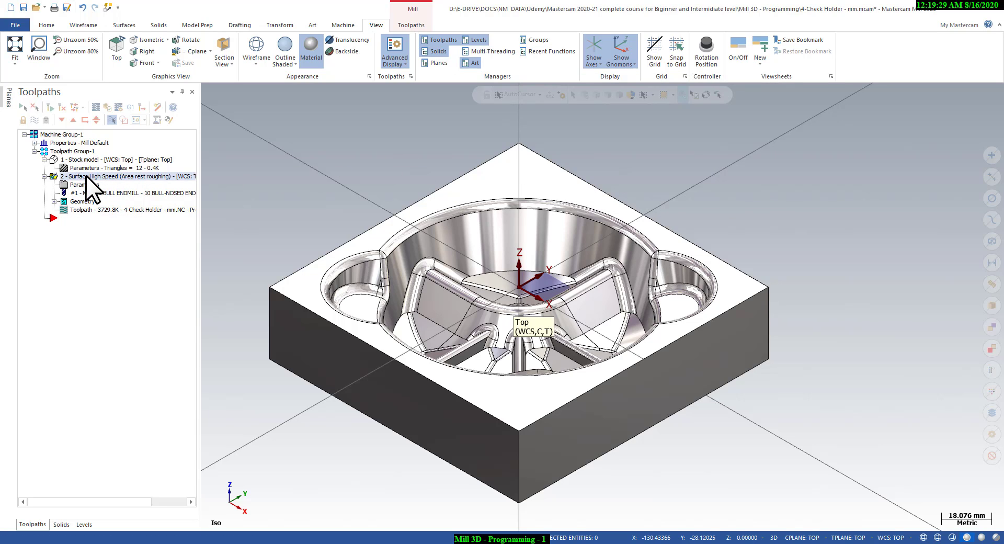
pyautogui.scroll(3, 394, 285)
pyautogui.moveTo(402, 296); pyautogui.dragTo(343, 197, button='middle')
pyautogui.rightClick(345, 196)
pyautogui.click(371, 250)
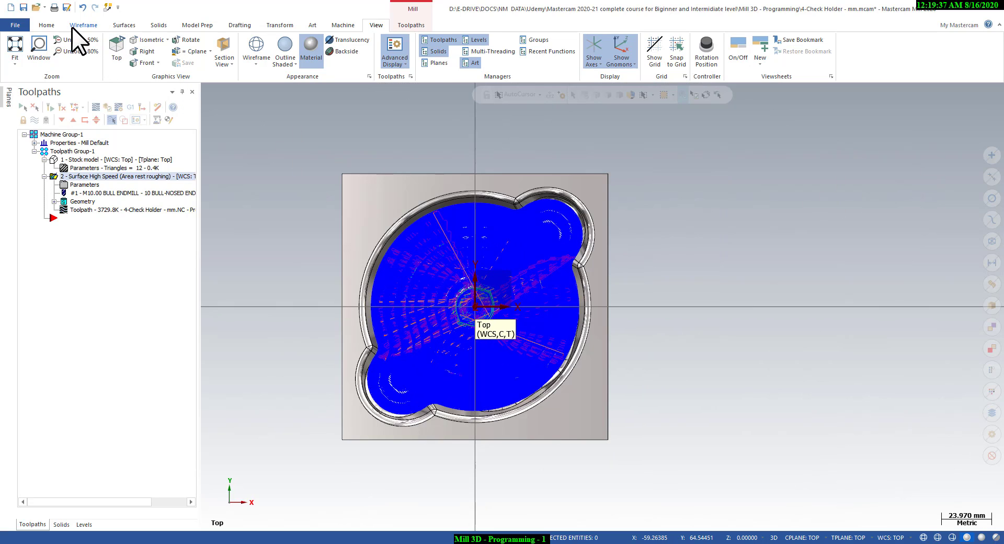
# Step: Check the block's width with a temporary horizontal dimension across its upper edge in the Top view
pyautogui.click(238, 26)
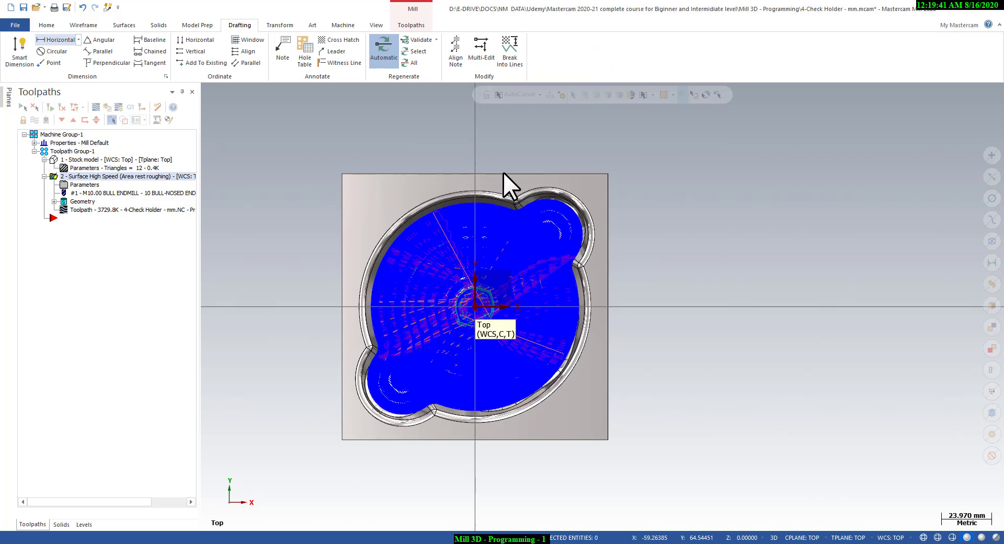
pyautogui.click(531, 168)
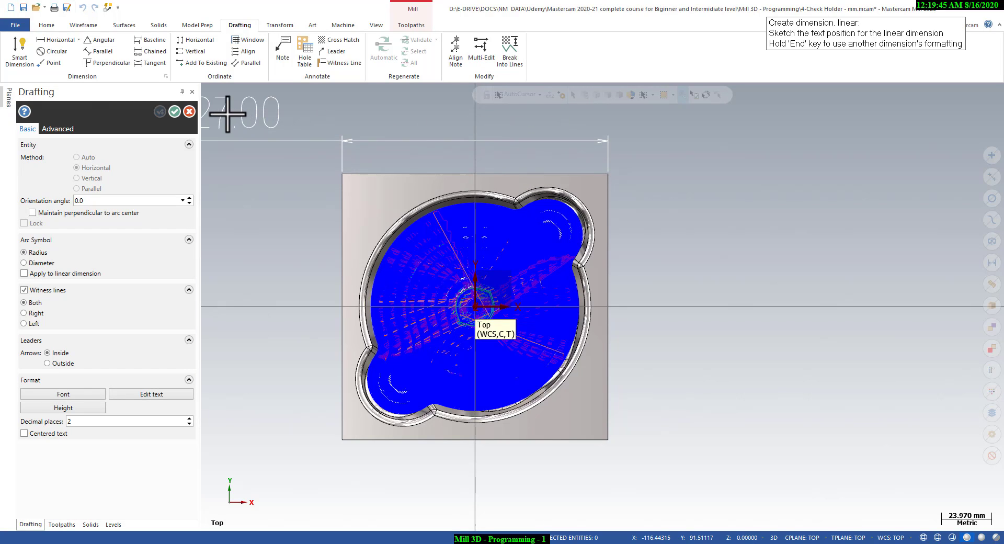
pyautogui.click(189, 111)
# Step: Hide the display of the area rest roughing toolpath on the model
pyautogui.scroll(2, 281, 280)
pyautogui.moveTo(424, 304); pyautogui.dragTo(398, 335, button='middle')
pyautogui.click(34, 120)
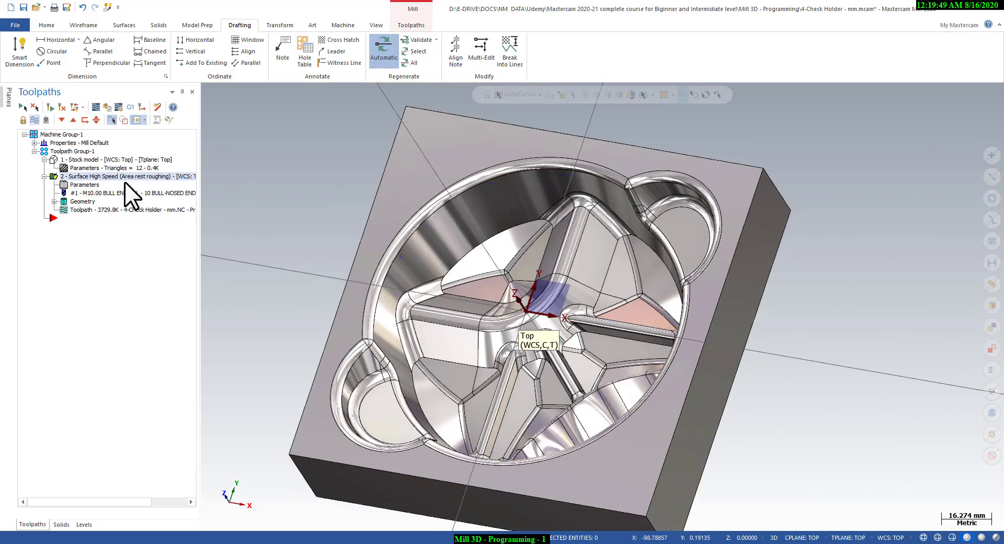
# Step: Examine the cavity's ribs, floor and corner pockets from the isometric and Top views
pyautogui.scroll(3, 423, 312)
pyautogui.moveTo(473, 302); pyautogui.dragTo(525, 262, button='middle')
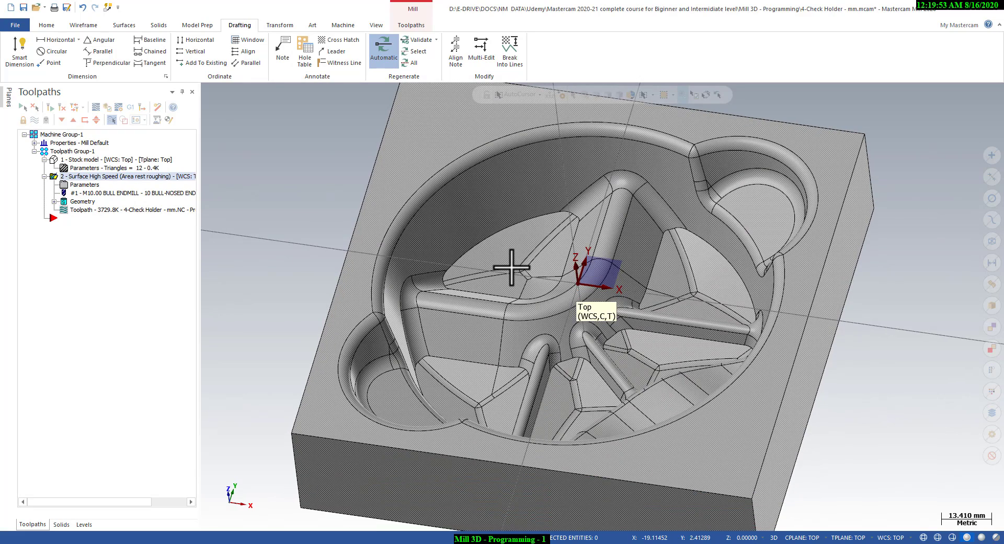
pyautogui.rightClick(503, 219)
pyautogui.click(536, 307)
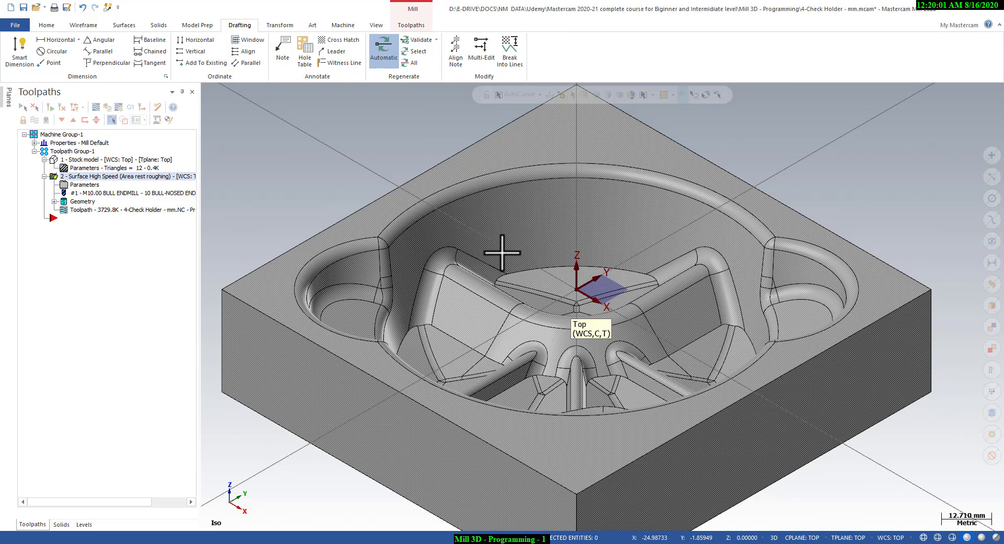
pyautogui.moveTo(520, 249); pyautogui.dragTo(395, 208, button='middle')
pyautogui.click(398, 226)
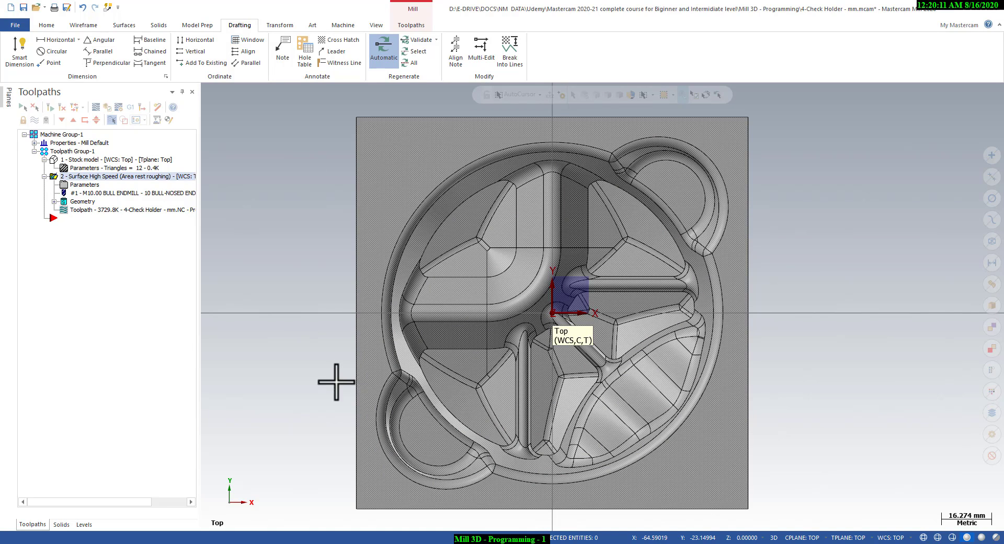
pyautogui.moveTo(307, 318); pyautogui.dragTo(323, 250, button='middle')
pyautogui.rightClick(323, 250)
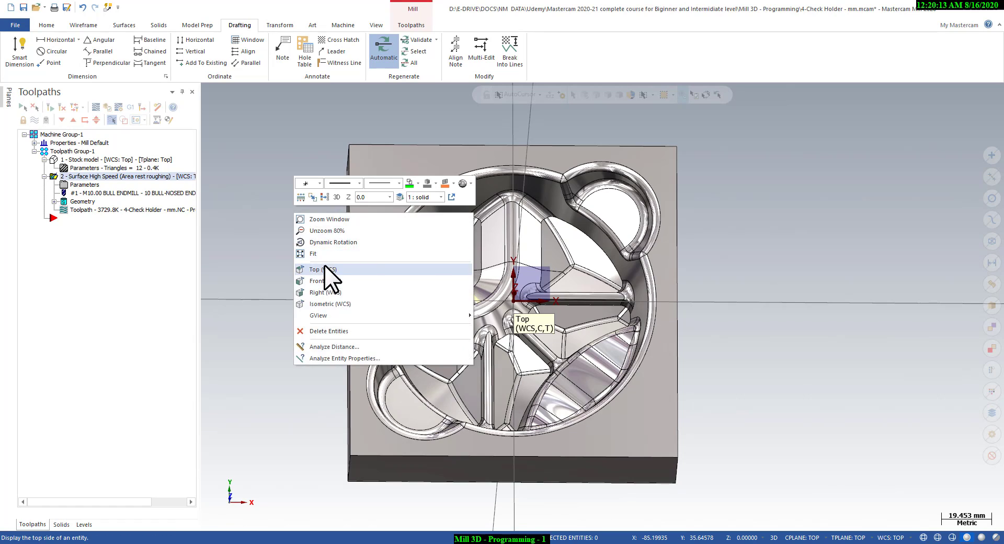
pyautogui.click(324, 268)
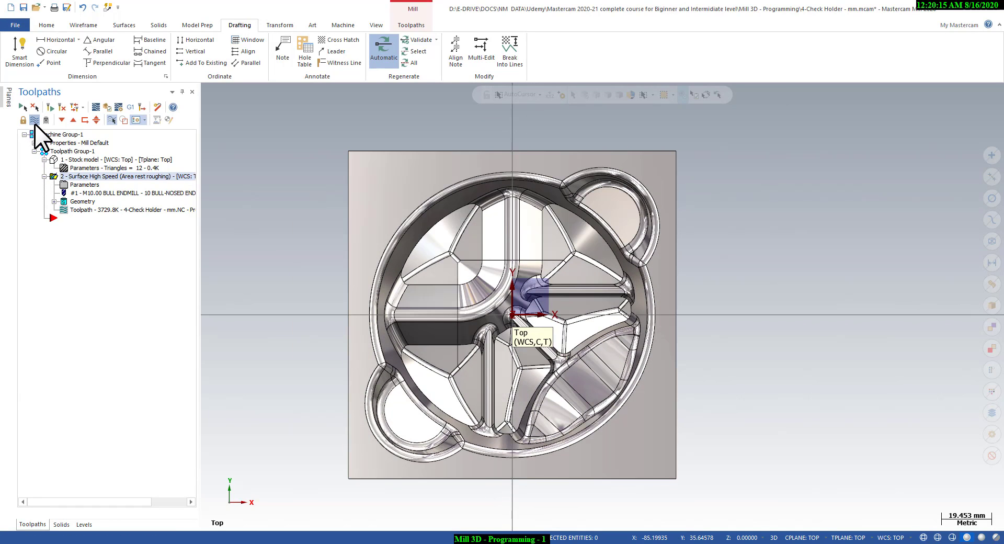
pyautogui.click(34, 121)
pyautogui.click(34, 120)
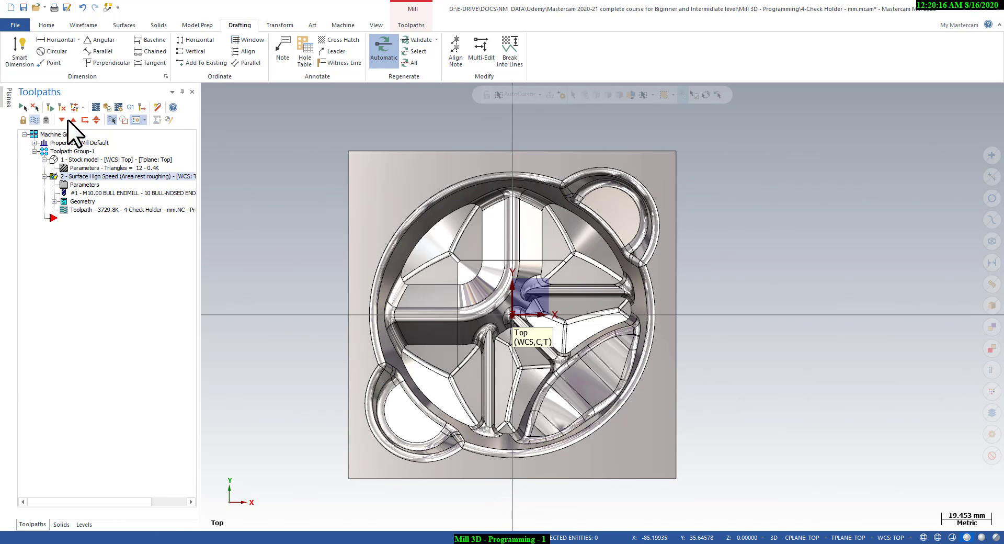
# Step: Start a new stock model operation and name it "after 10em rough"
pyautogui.click(406, 25)
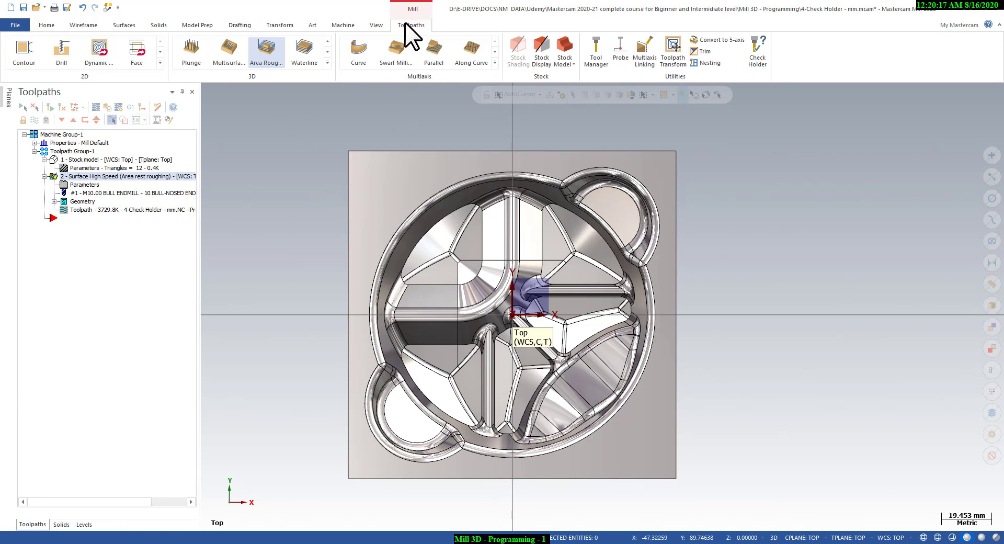
pyautogui.click(566, 46)
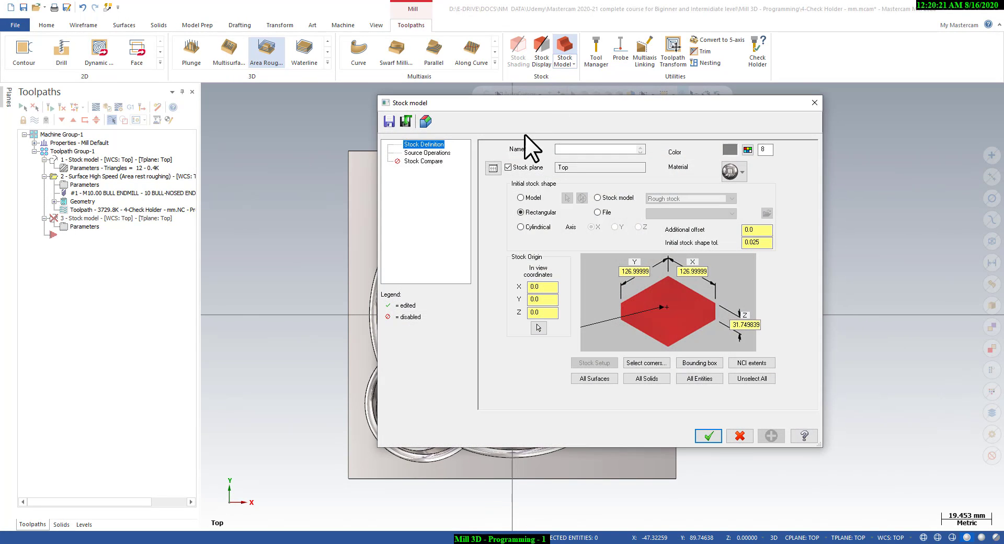
pyautogui.click(569, 149)
pyautogui.write('after')
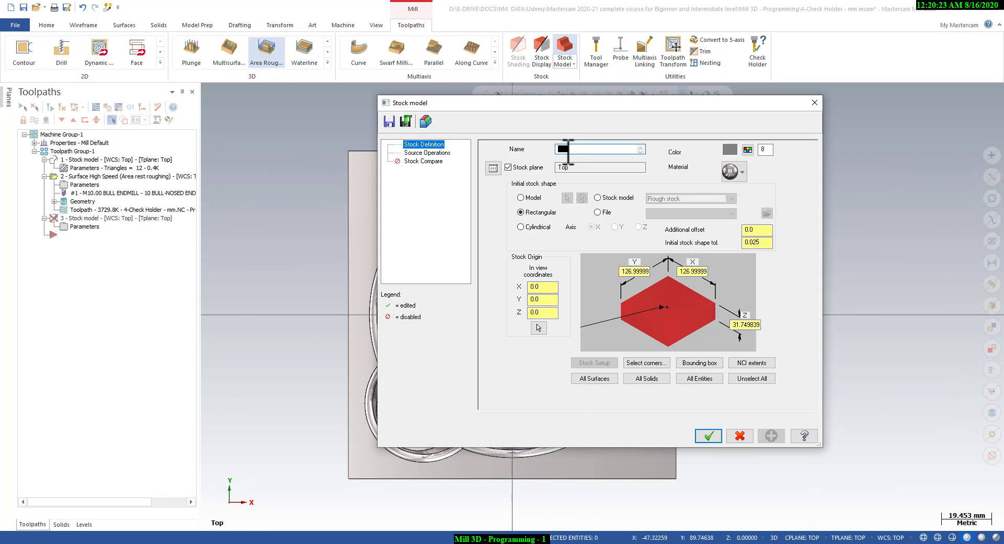
pyautogui.write(' 10em rough')
# Step: Base the initial stock shape on the existing stock model "Rough stock"
pyautogui.click(535, 203)
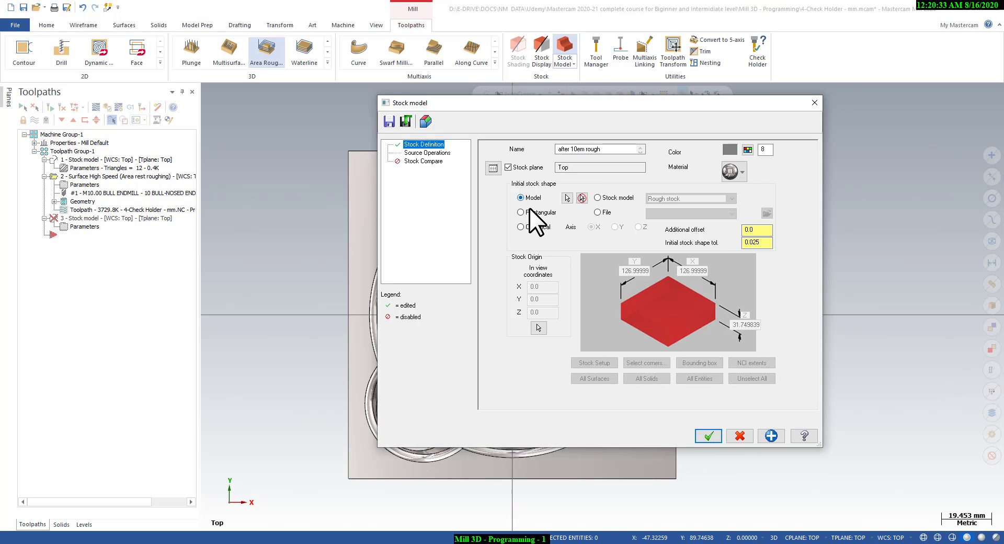
pyautogui.click(528, 211)
pyautogui.click(602, 199)
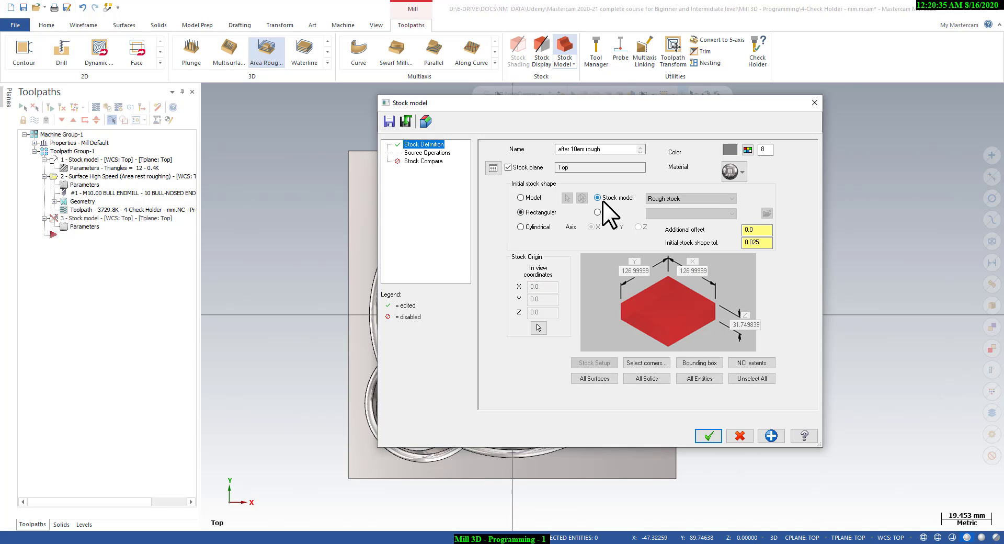
pyautogui.click(661, 200)
pyautogui.click(661, 209)
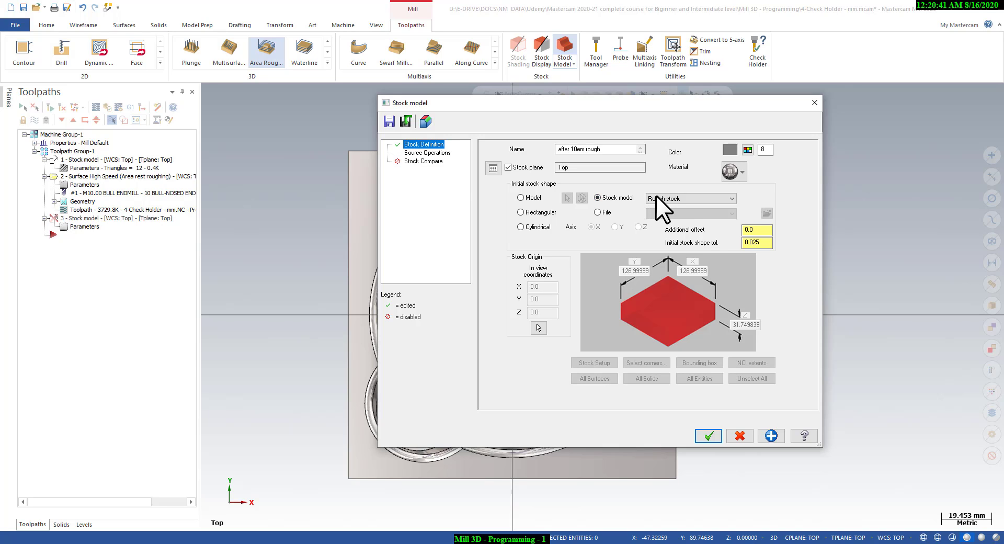
# Step: Choose the area rest roughing operation as the source operation for computing the stock model
pyautogui.click(427, 153)
pyautogui.click(632, 189)
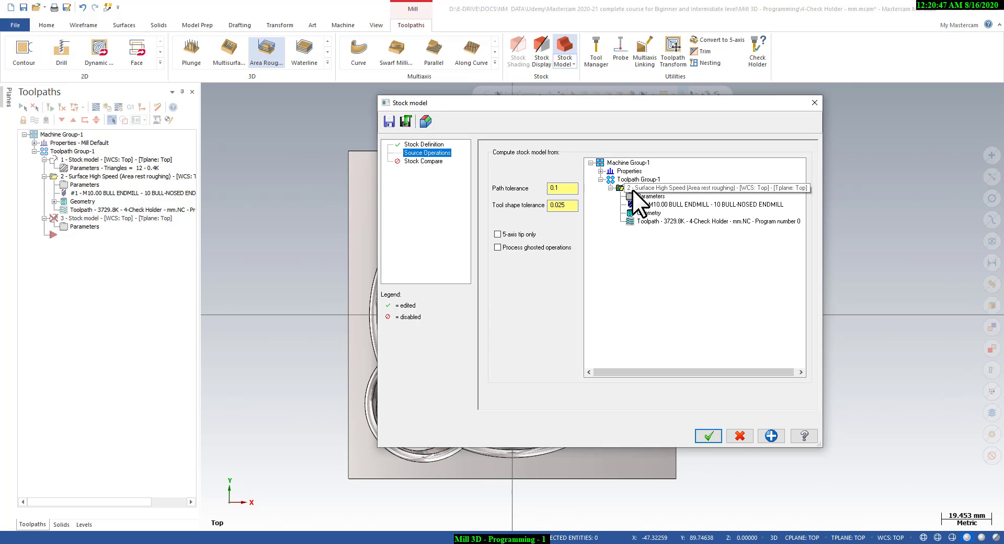
pyautogui.click(634, 187)
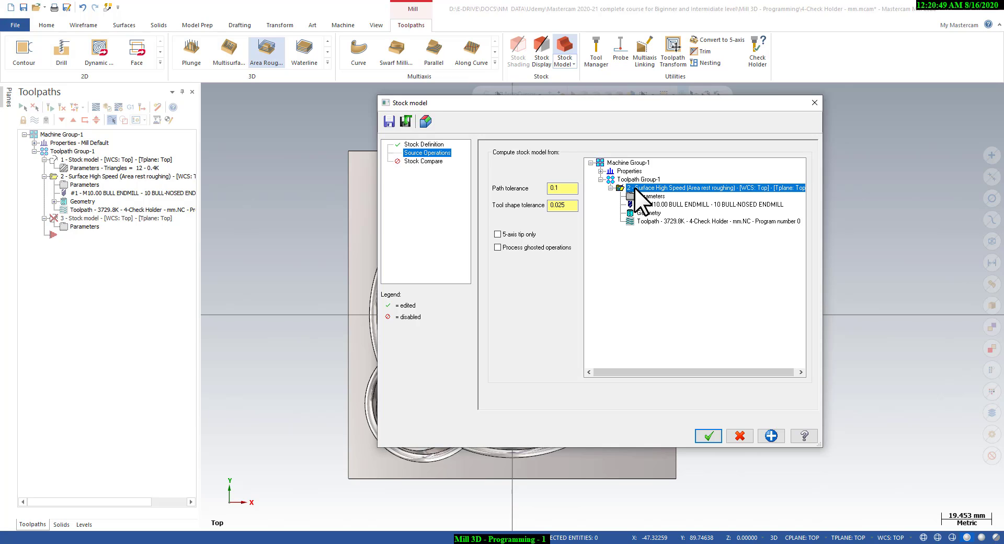
# Step: Review the stock definition and source operation settings of "after 10em rough", and accept them to compute the stock model
pyautogui.moveTo(635, 106); pyautogui.dragTo(607, 113)
pyautogui.click(396, 151)
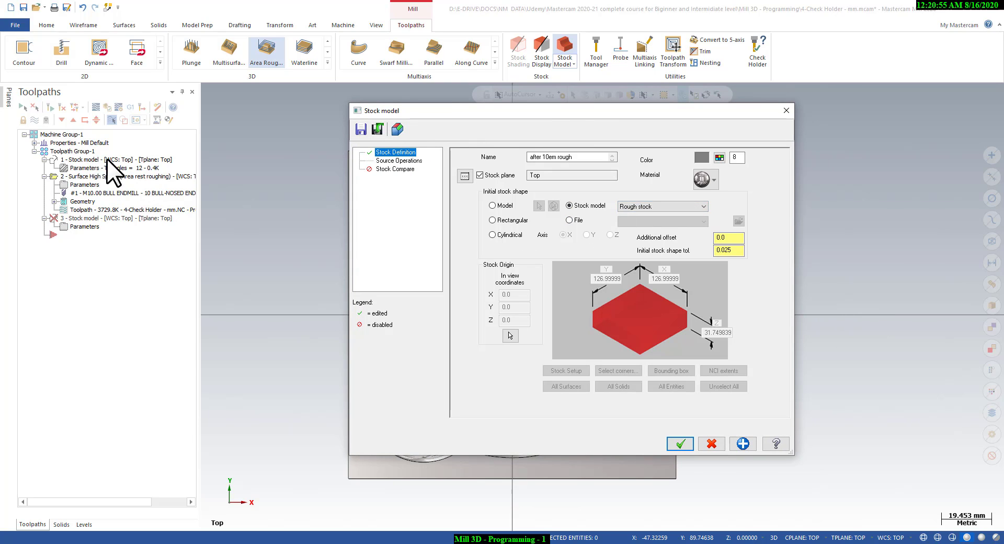
pyautogui.click(398, 160)
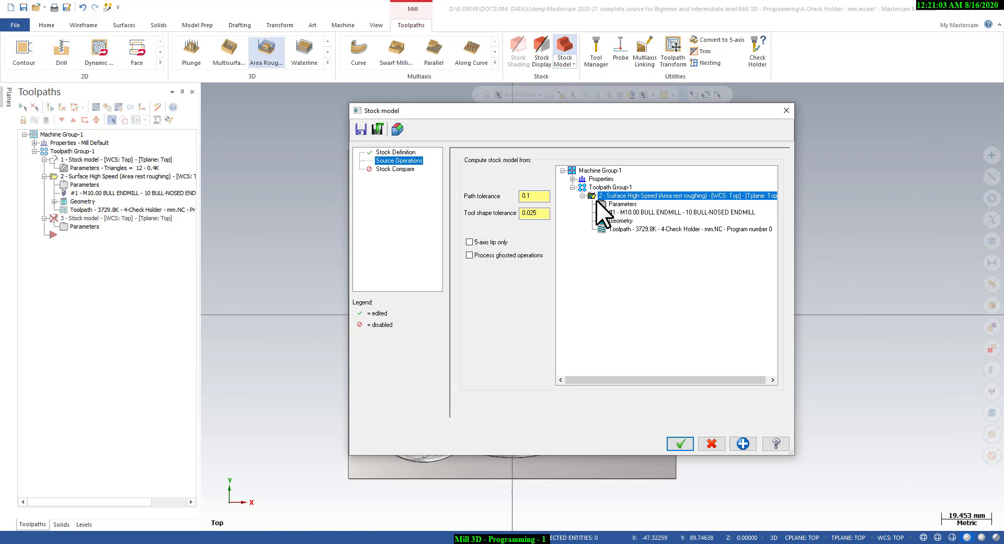
pyautogui.moveTo(598, 114); pyautogui.dragTo(341, 107)
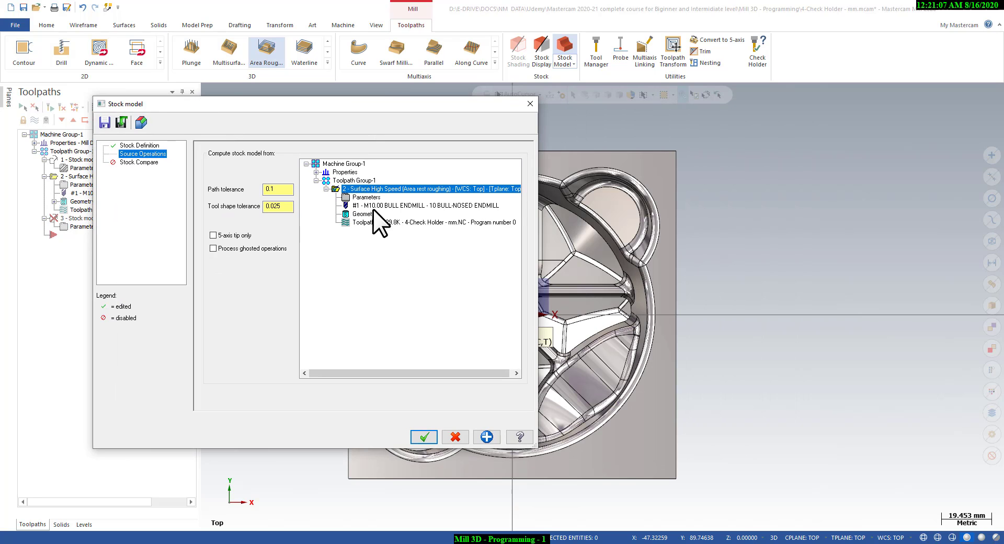
pyautogui.click(423, 437)
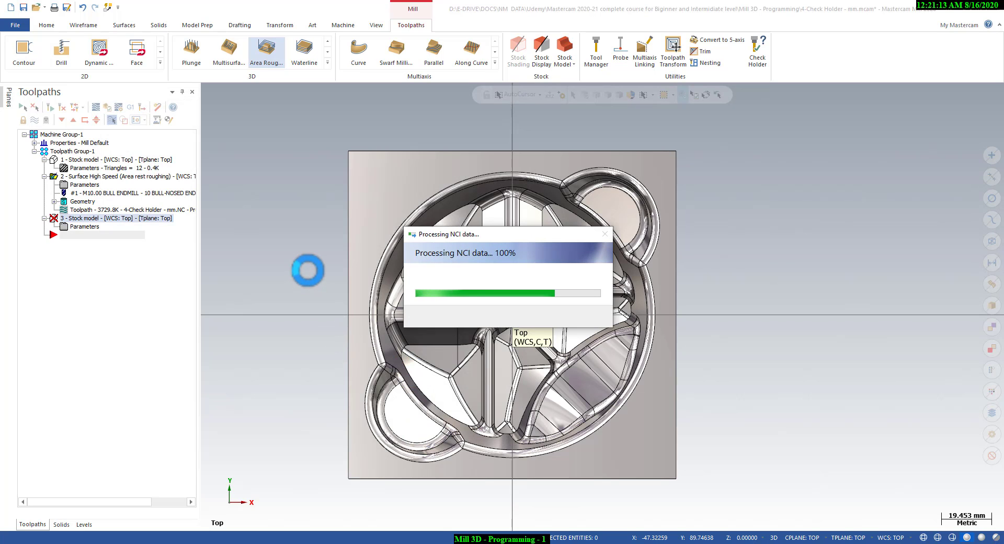
# Step: Monitor the stock model's computation in the Multi-Threading Manager with the part in isometric view, and close the manager
pyautogui.rightClick(314, 216)
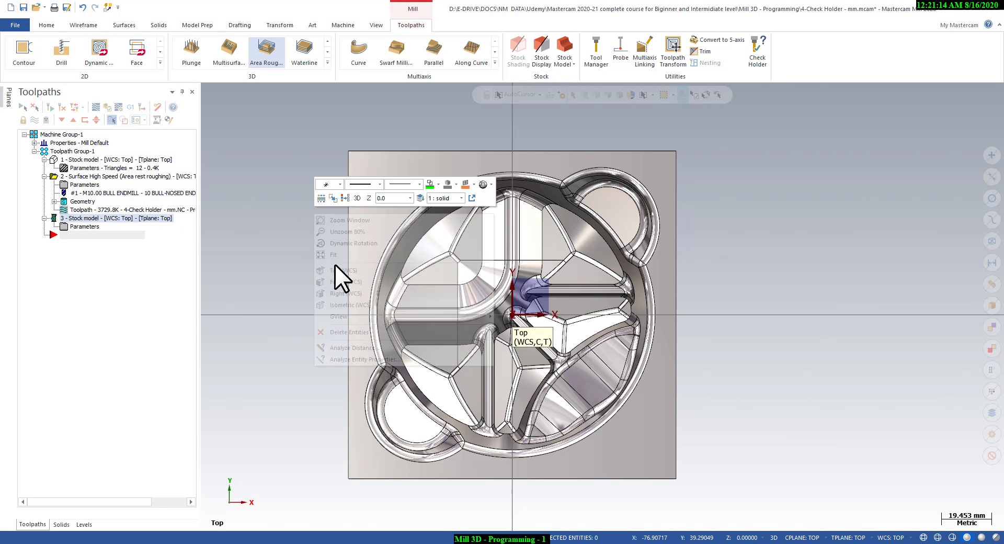
pyautogui.click(332, 303)
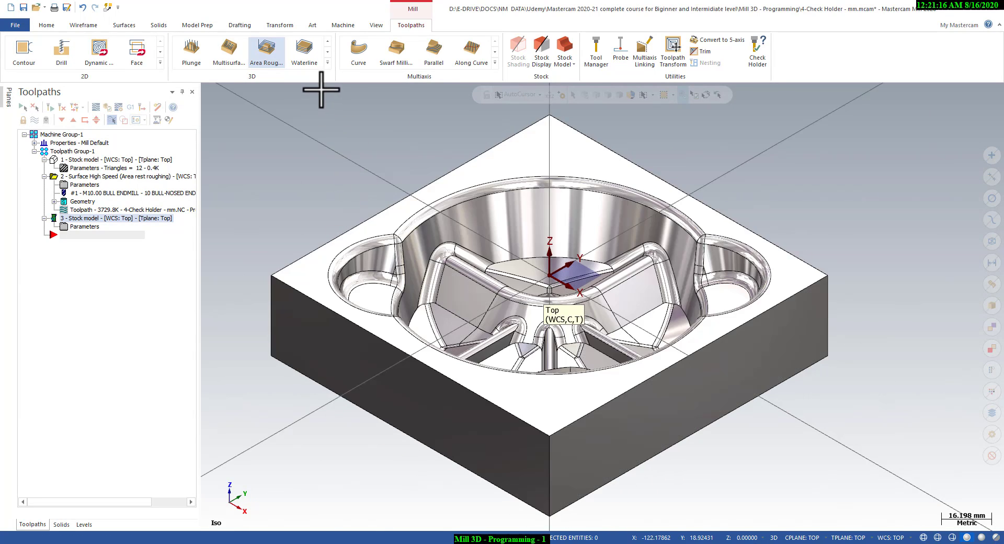
pyautogui.click(376, 25)
pyautogui.click(478, 53)
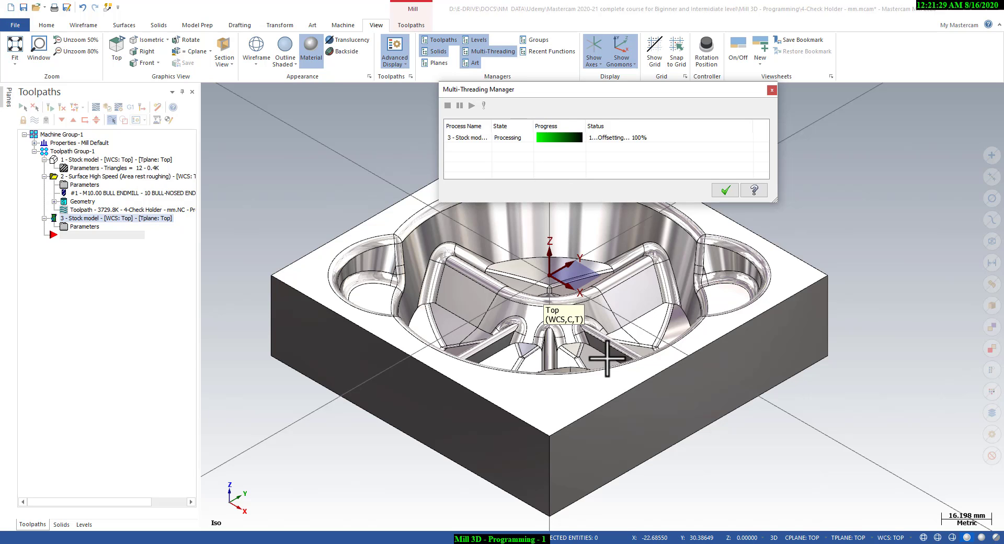
pyautogui.scroll(-2, 595, 323)
pyautogui.scroll(1, 643, 222)
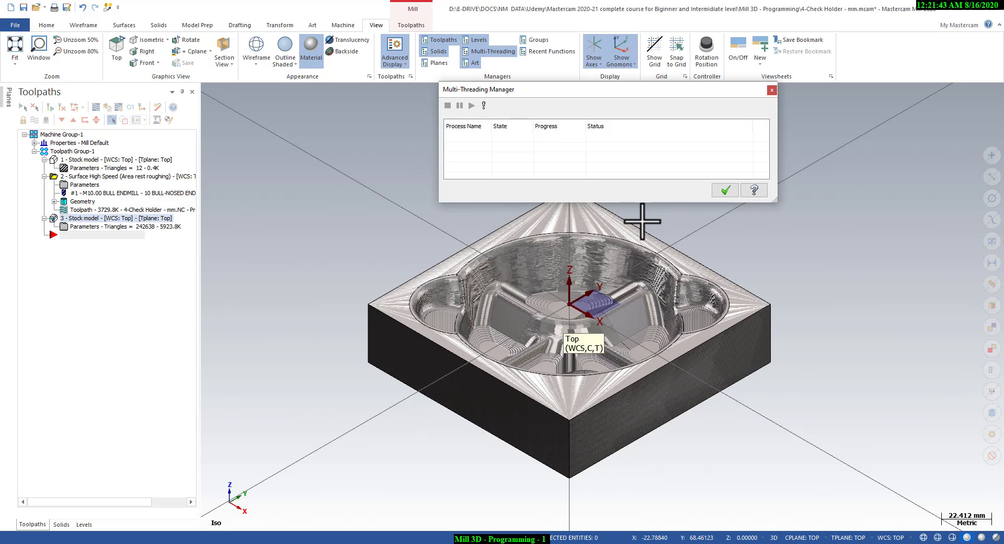
pyautogui.click(727, 190)
# Step: Display the roughing toolpath on the part, and switch the display to the new stock model
pyautogui.moveTo(500, 313)
pyautogui.mouseDown(button='middle')
pyautogui.moveTo(502, 348)
pyautogui.moveTo(482, 354)
pyautogui.moveTo(484, 335)
pyautogui.moveTo(498, 321)
pyautogui.moveTo(502, 330)
pyautogui.mouseUp(button='middle')
pyautogui.click(141, 177)
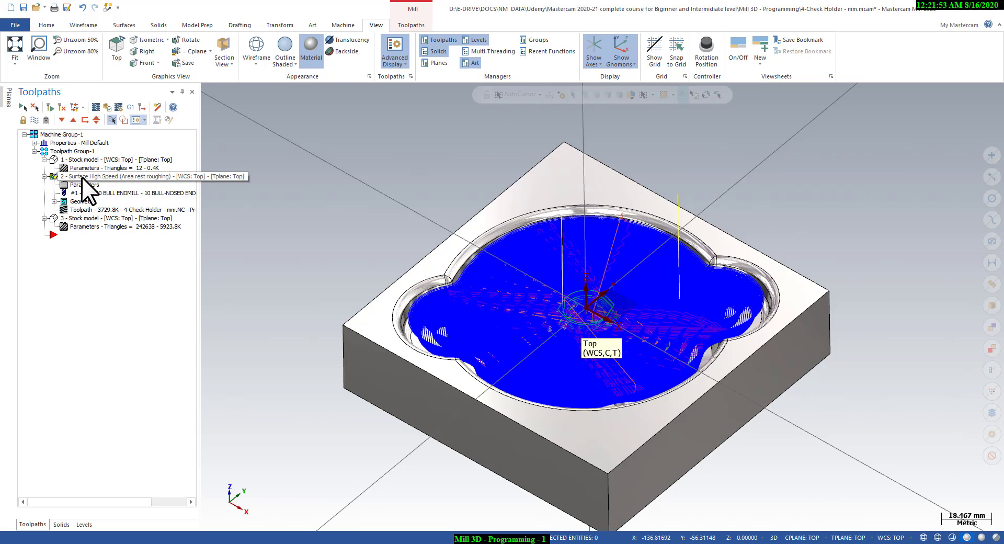
pyautogui.keyDown('ctrl'); pyautogui.click(80, 217); pyautogui.keyUp('ctrl')
pyautogui.click(80, 216)
pyautogui.scroll(5, 585, 232)
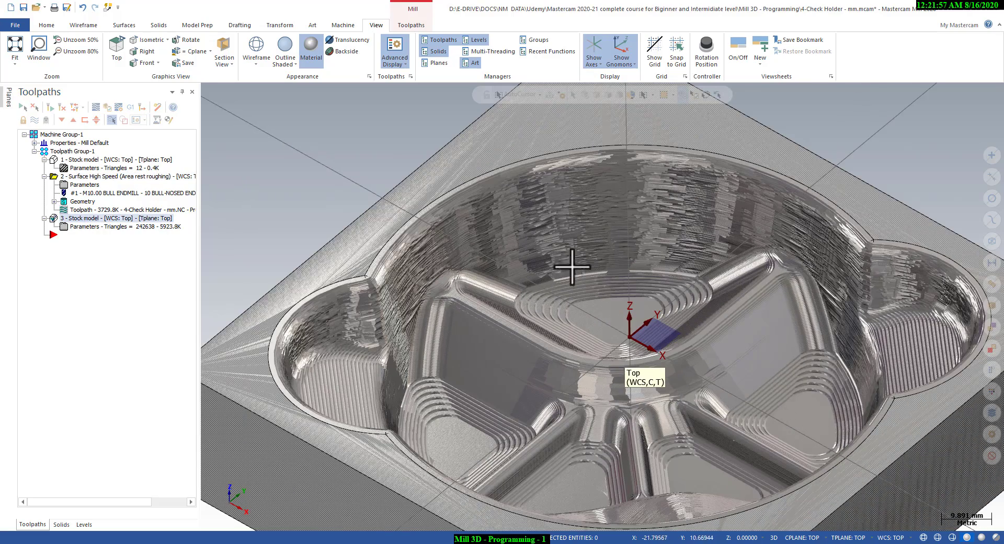
# Step: Examine the stock model's remaining material around the ribs, triangular pockets, walls and corner recesses from several angles
pyautogui.moveTo(549, 282); pyautogui.dragTo(554, 303, button='middle')
pyautogui.moveTo(484, 244); pyautogui.dragTo(375, 287, button='middle')
pyautogui.scroll(-2, 376, 288)
pyautogui.scroll(3, 486, 366)
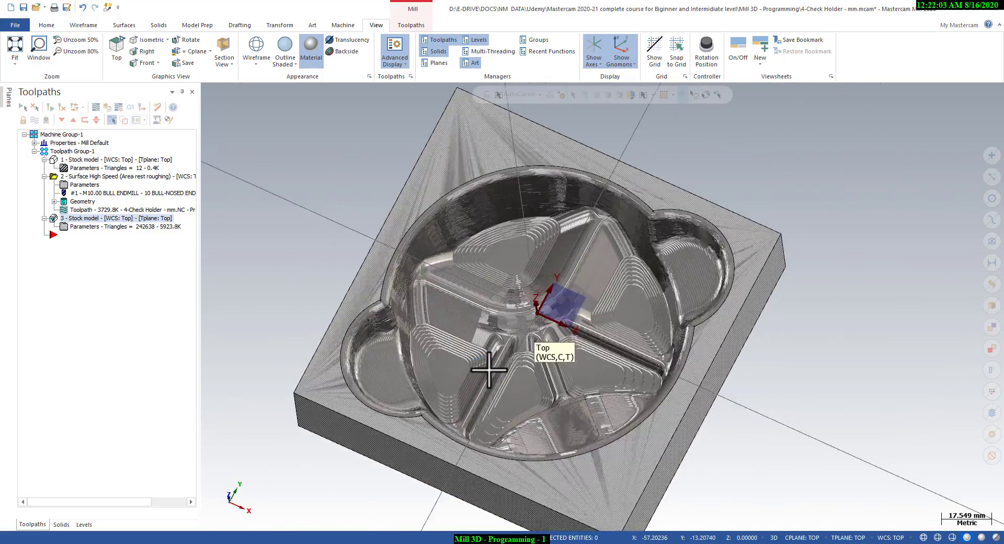
pyautogui.scroll(1, 453, 371)
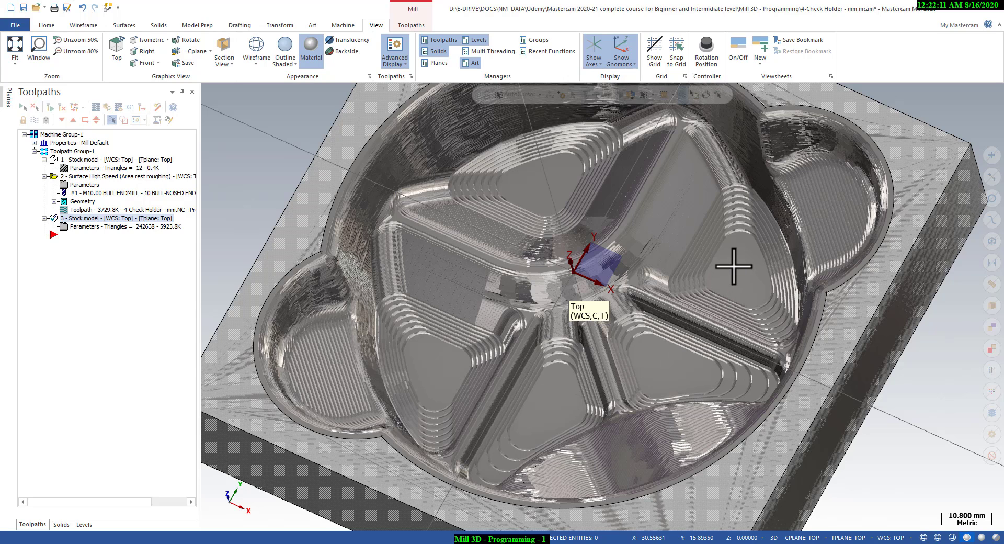
pyautogui.scroll(-1, 717, 285)
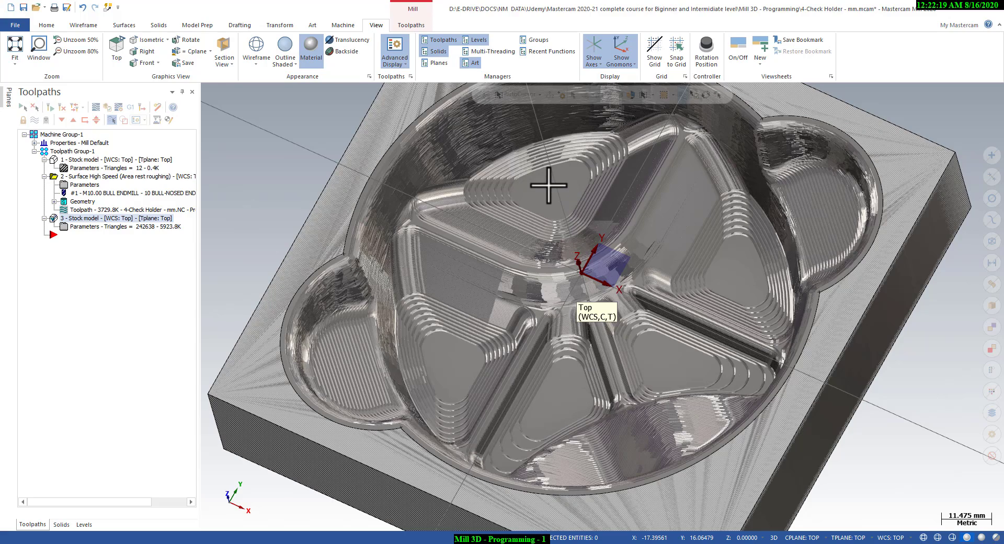
pyautogui.moveTo(532, 233); pyautogui.dragTo(519, 213, button='middle')
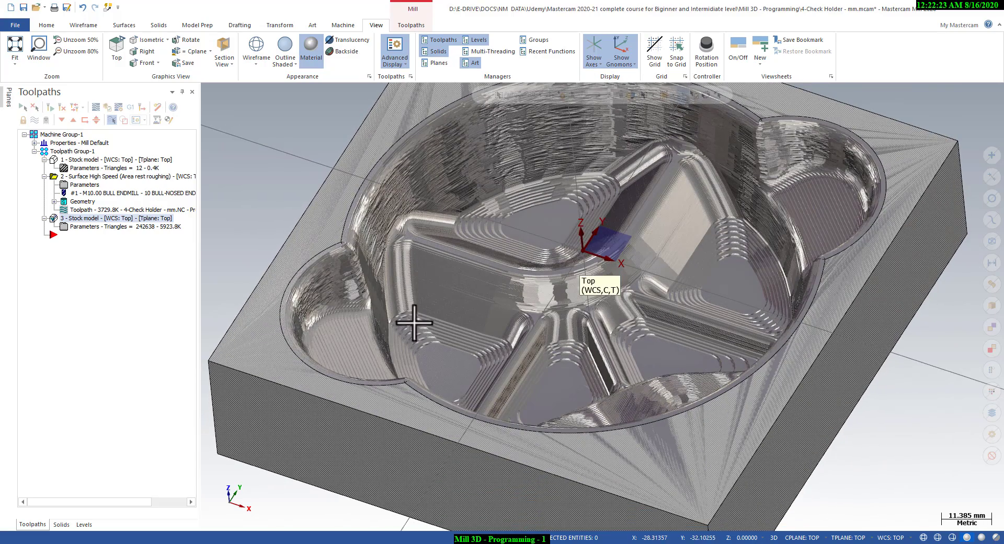
pyautogui.scroll(3, 441, 363)
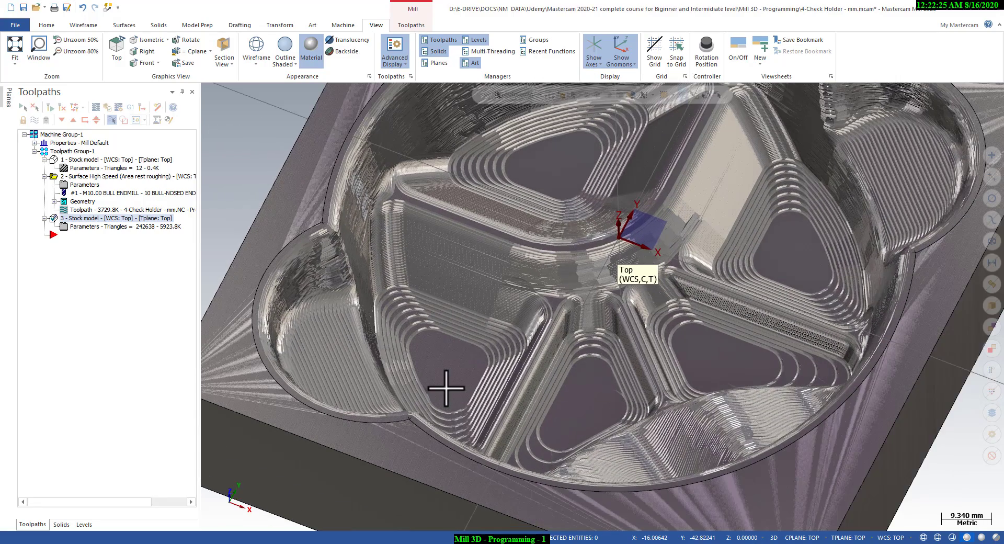
pyautogui.moveTo(462, 355); pyautogui.dragTo(431, 373, button='middle')
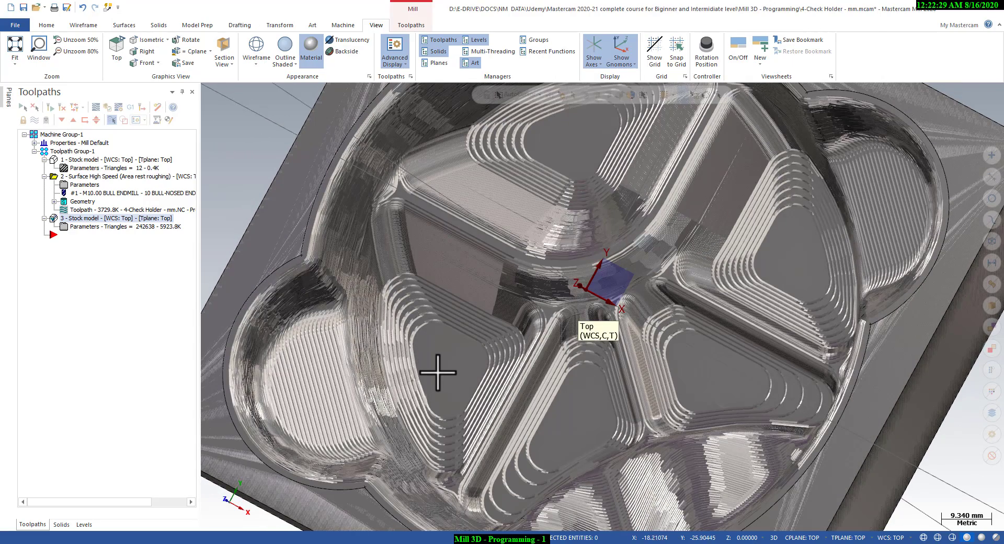
pyautogui.scroll(1, 440, 380)
pyautogui.scroll(2, 440, 380)
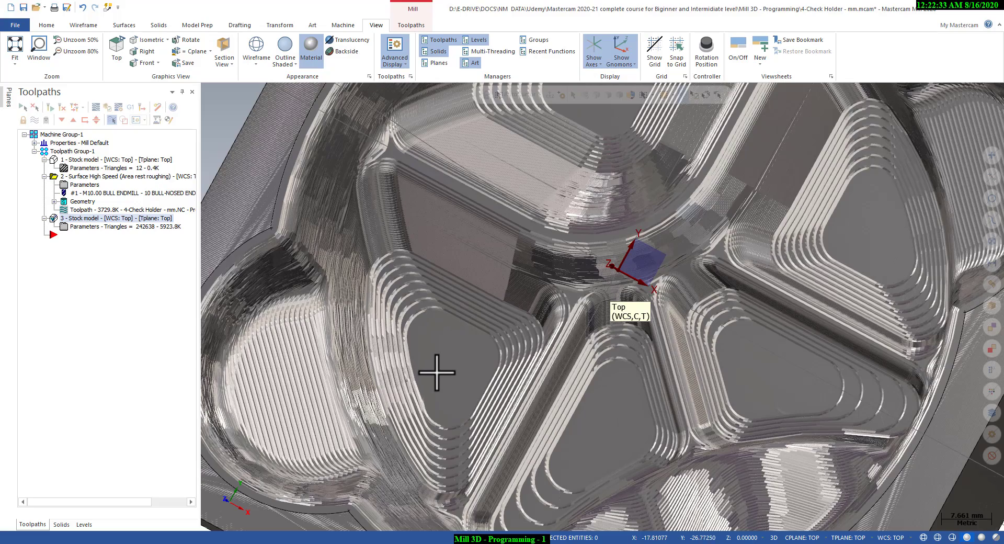
pyautogui.moveTo(448, 360); pyautogui.dragTo(459, 341, button='middle')
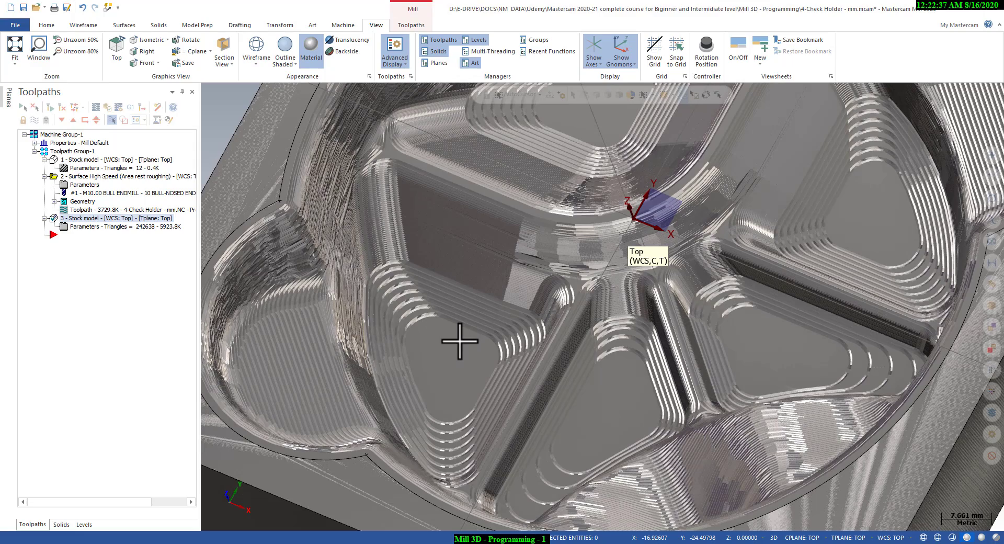
pyautogui.scroll(-2, 449, 358)
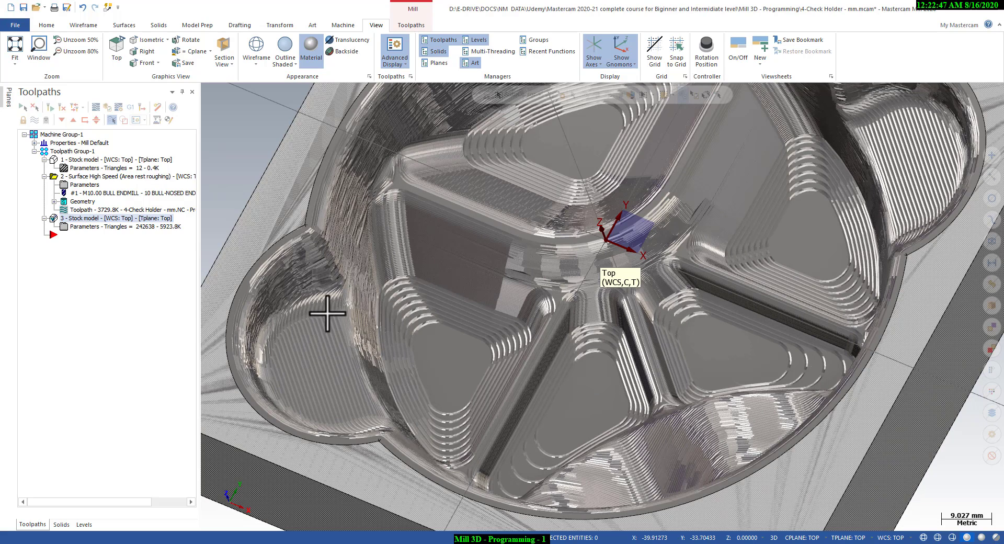
# Step: Return to the Top view and hide the computed stock model
pyautogui.rightClick(454, 348)
pyautogui.click(461, 370)
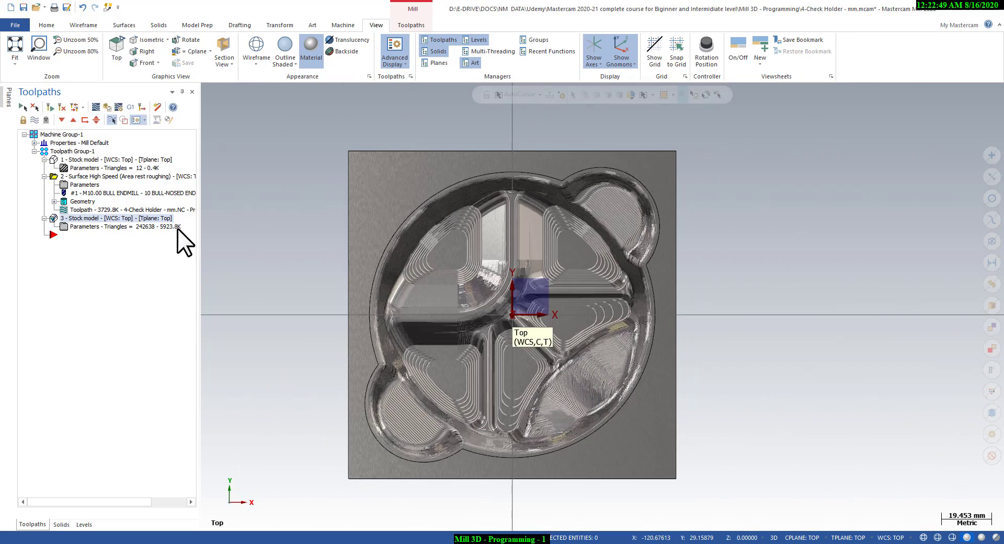
pyautogui.click(35, 120)
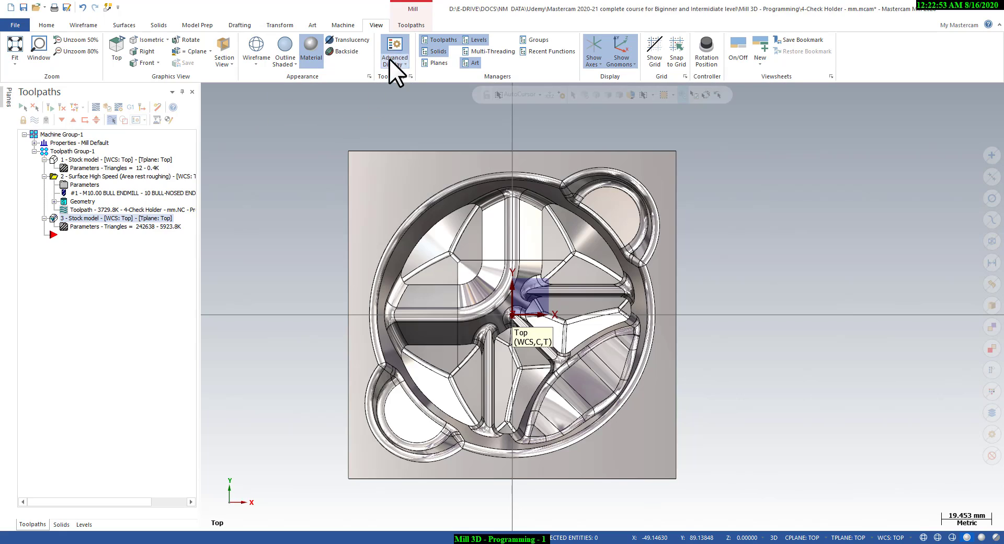
# Step: Duplicate the area rest roughing operation by copying it and pasting it after the "after 10em rough" stock model
pyautogui.click(412, 26)
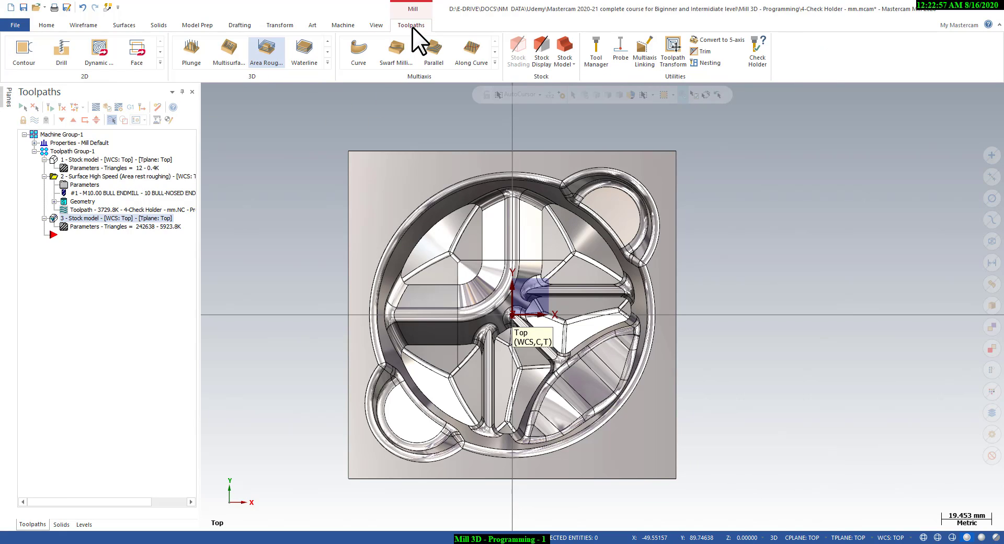
pyautogui.click(94, 176)
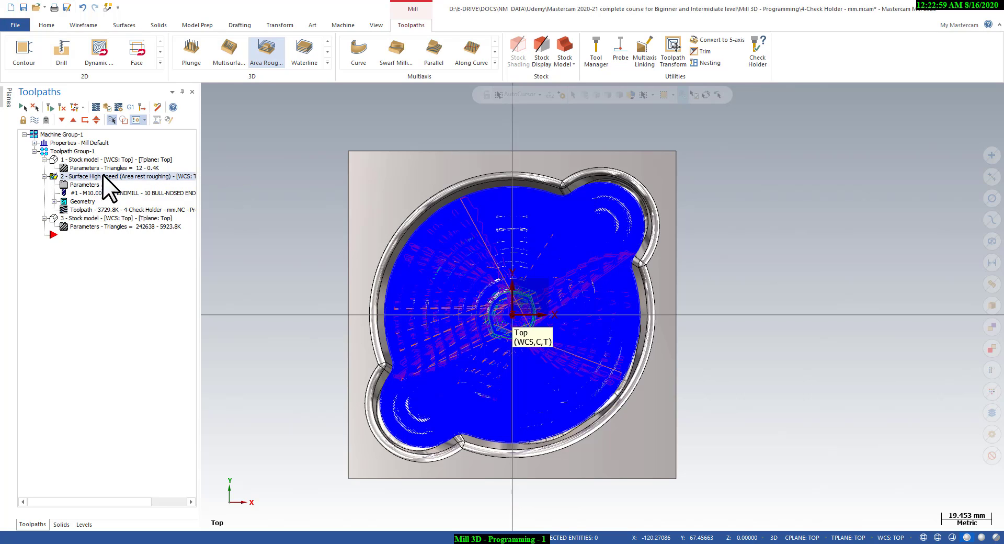
pyautogui.rightClick(134, 176)
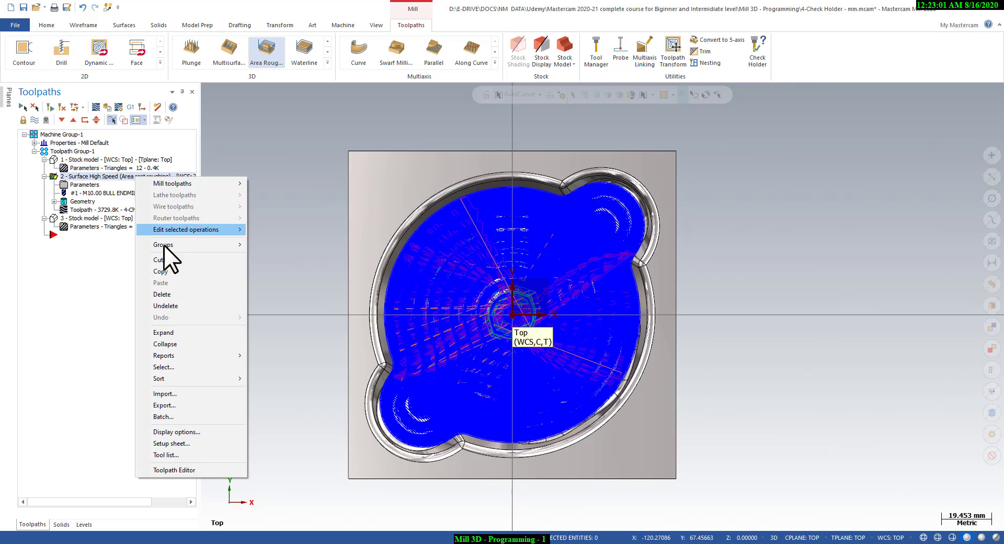
pyautogui.click(166, 271)
pyautogui.rightClick(110, 266)
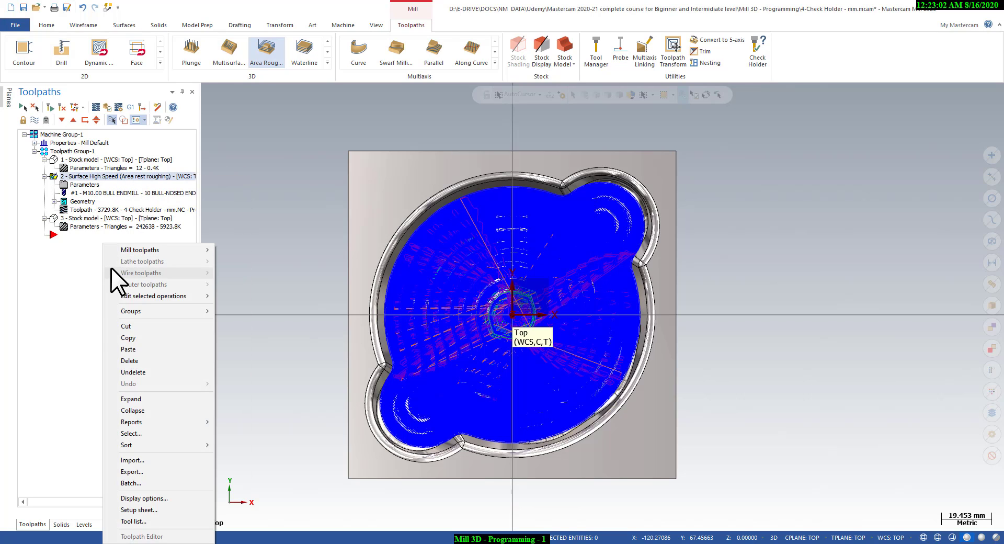
pyautogui.click(127, 347)
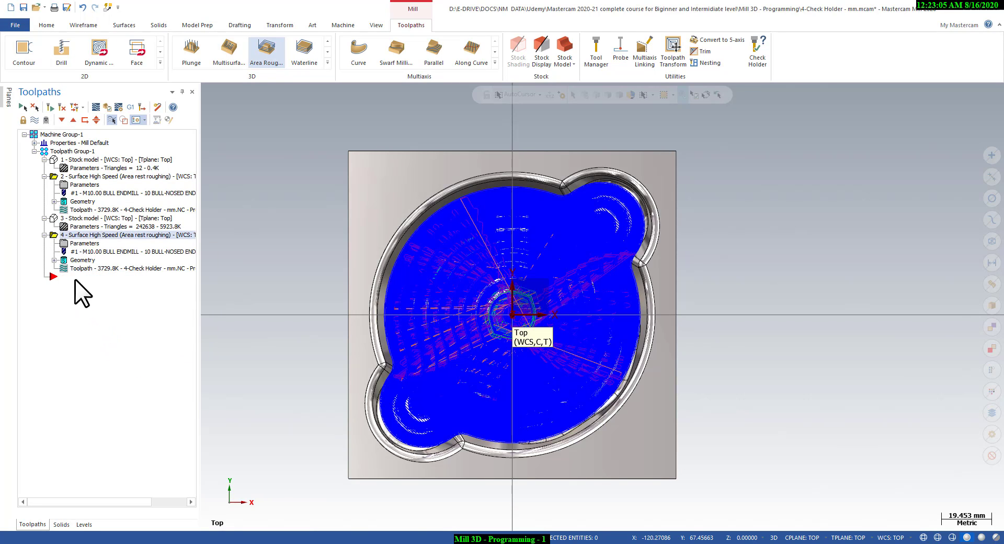
# Step: Open the duplicated operation's tool settings and start defining a new flat endmill with a 5 mm cutting diameter
pyautogui.click(80, 241)
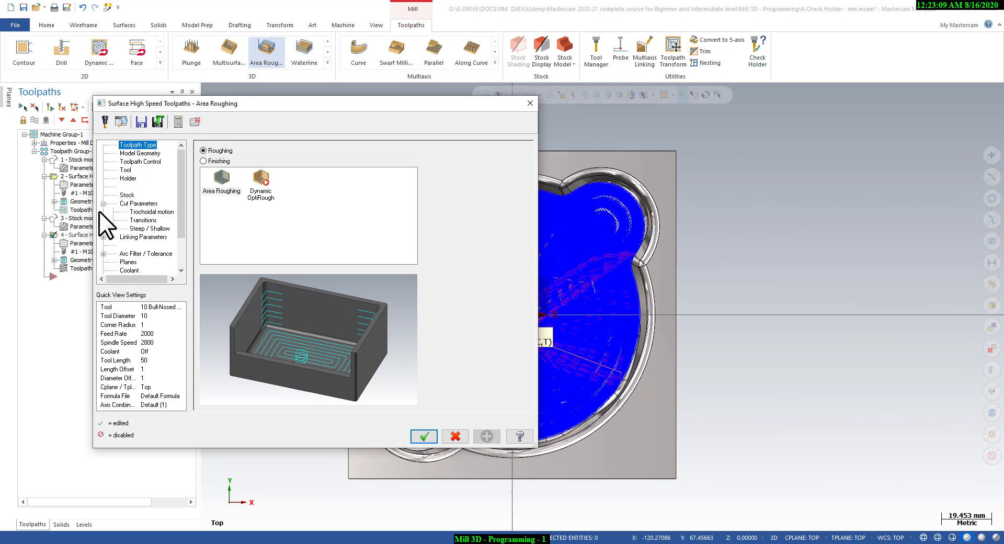
pyautogui.click(130, 152)
pyautogui.click(125, 171)
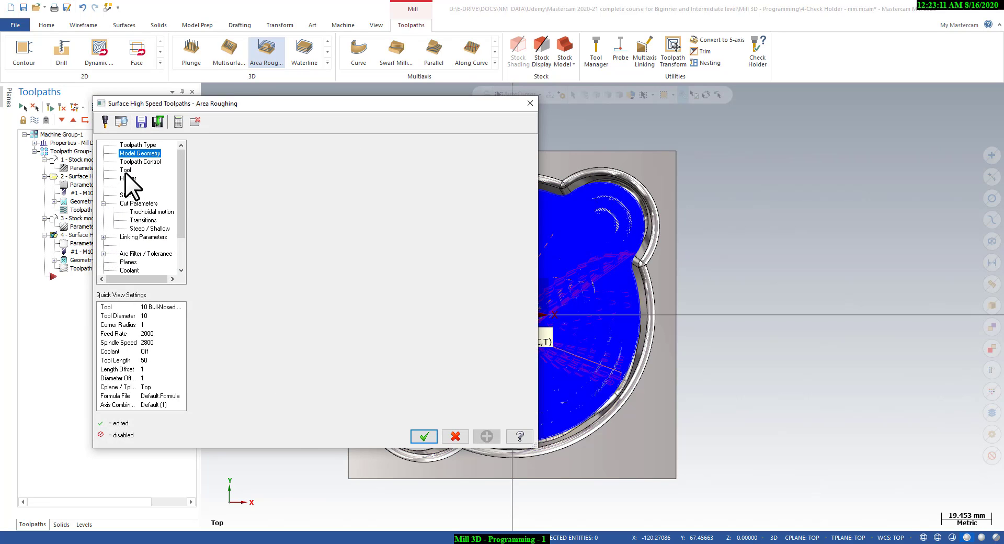
pyautogui.rightClick(273, 208)
pyautogui.click(293, 227)
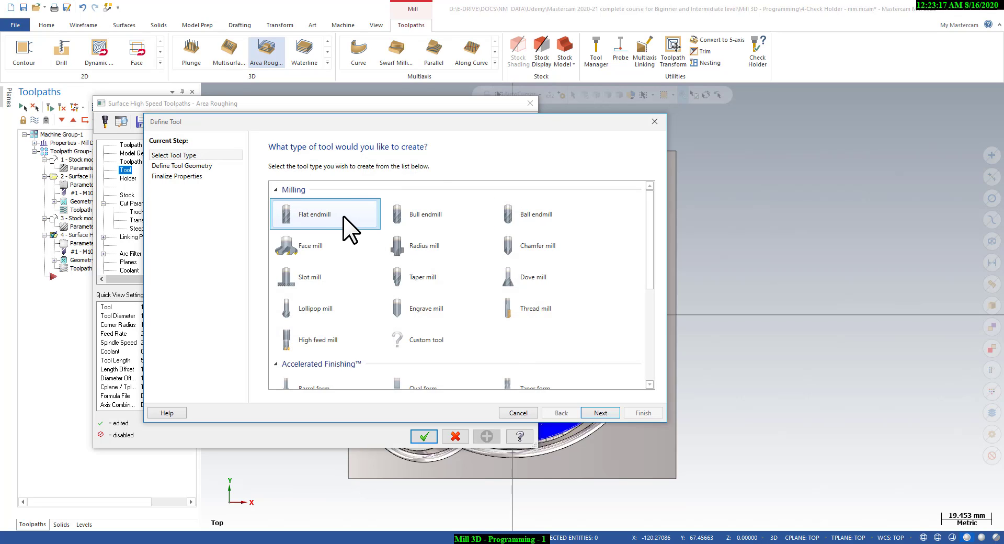
pyautogui.doubleClick(343, 216)
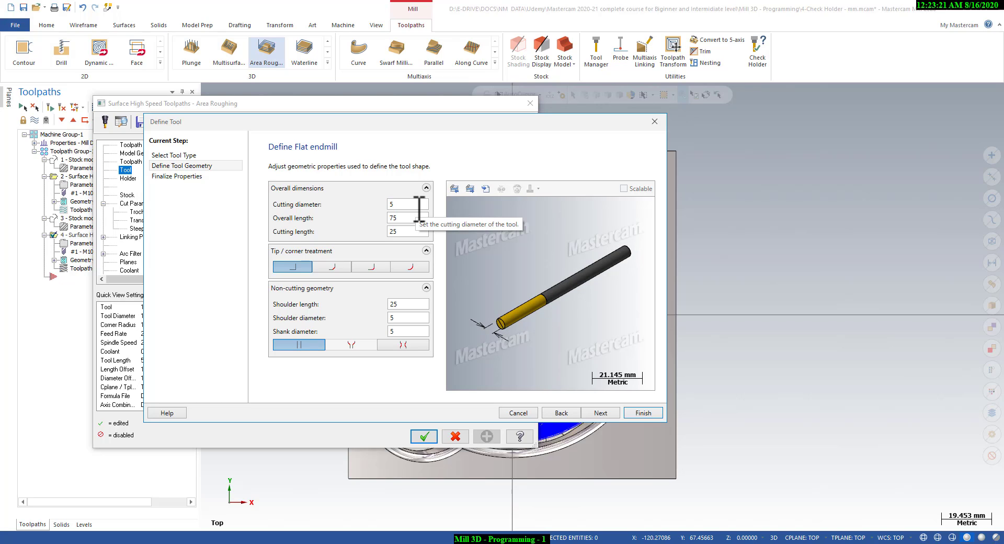
# Step: Set the flat endmill's overall length to 50 mm and finish creating the tool
pyautogui.doubleClick(410, 217)
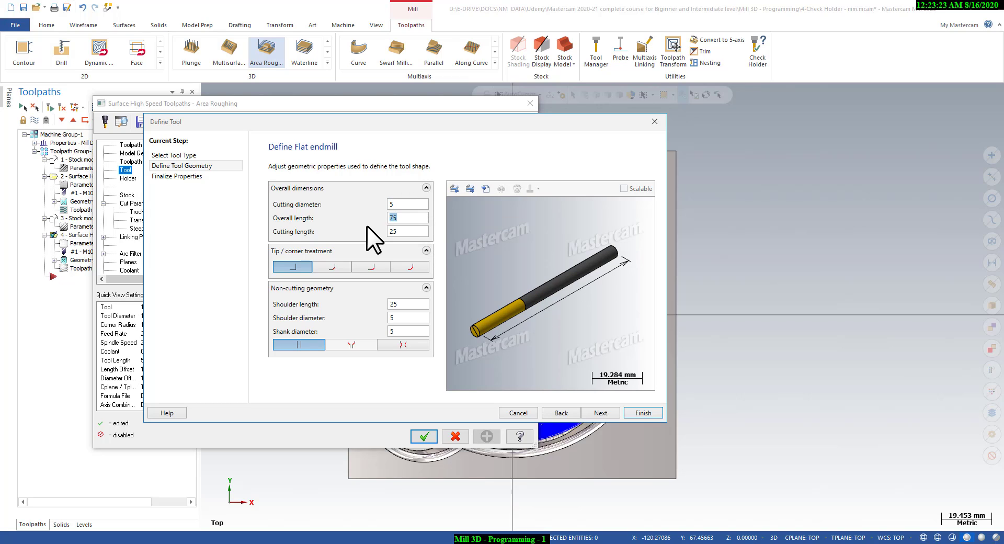
pyautogui.write('0')
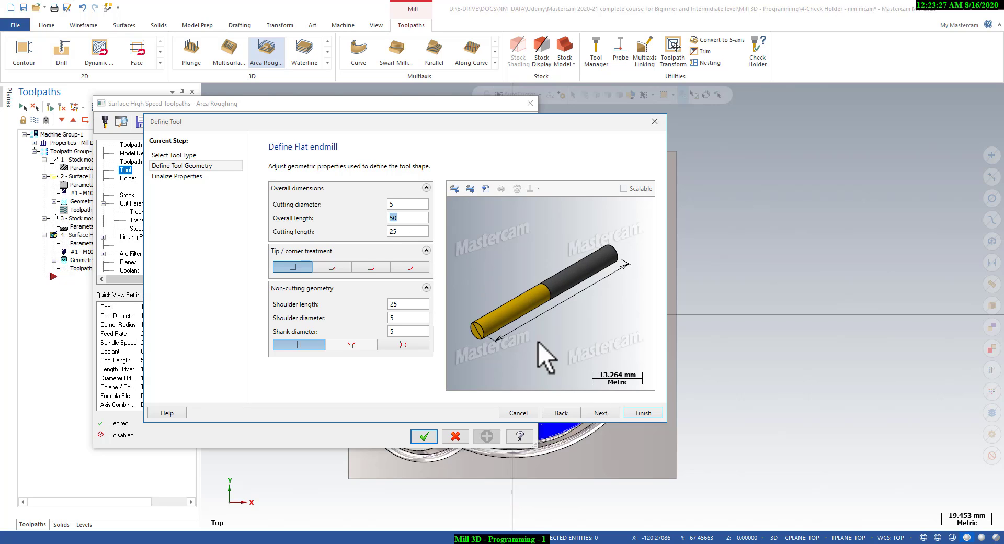
pyautogui.click(599, 413)
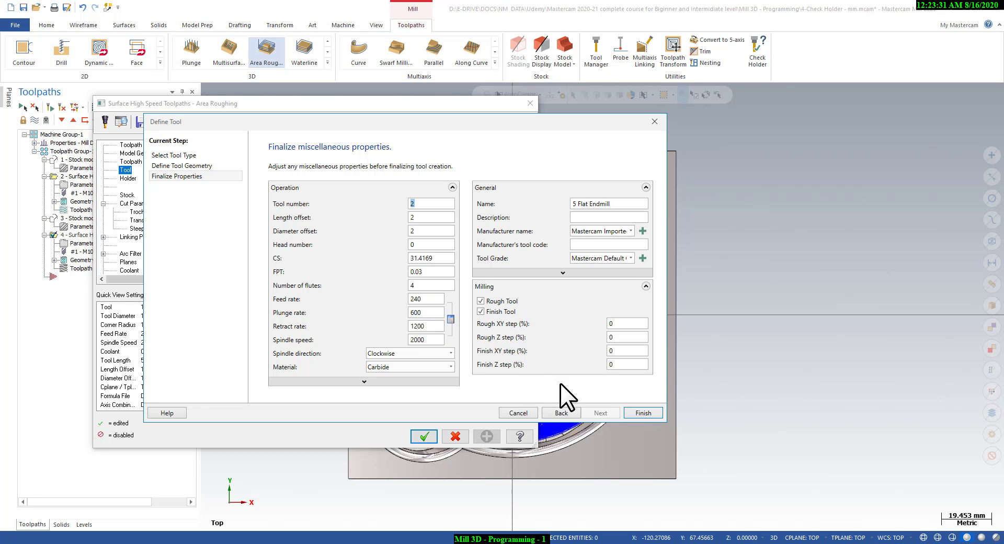
pyautogui.click(626, 412)
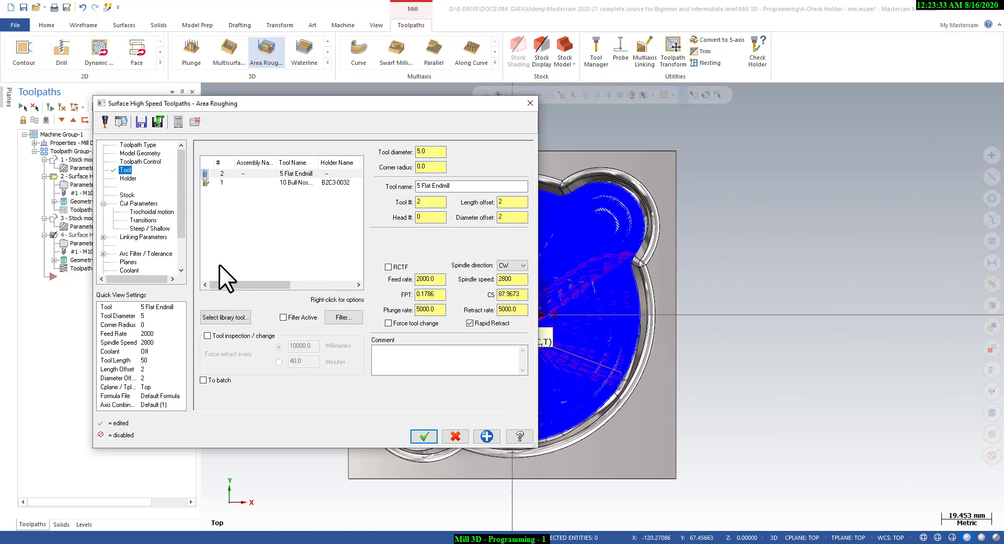
# Step: Base the operation's rest material on the stock model computed after the 10 mm roughing (operation 3)
pyautogui.click(130, 202)
pyautogui.click(128, 194)
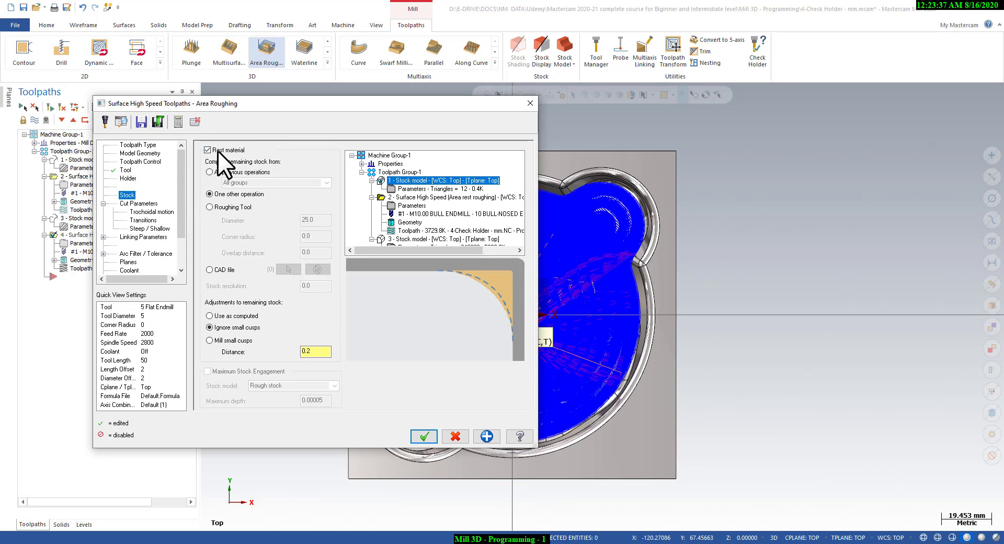
pyautogui.click(371, 197)
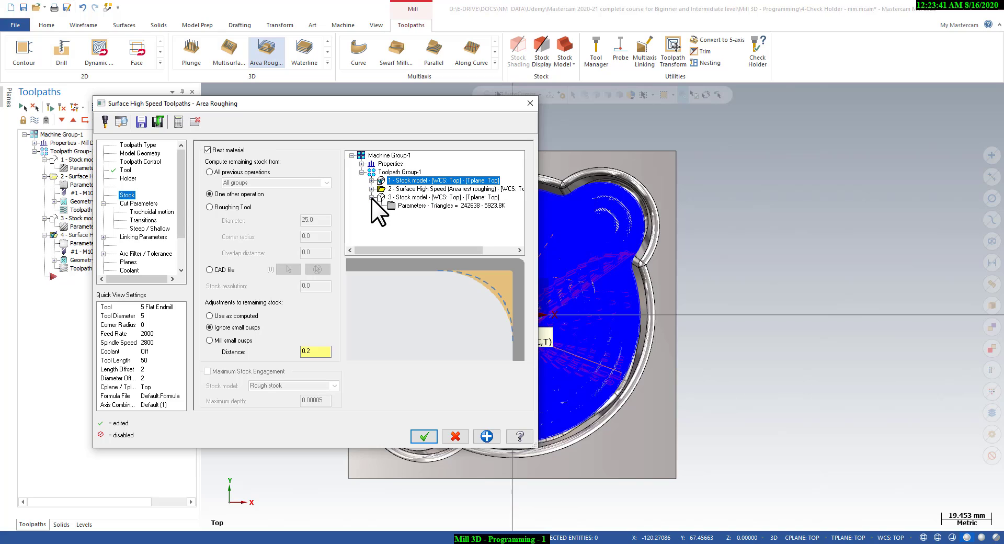
pyautogui.click(400, 196)
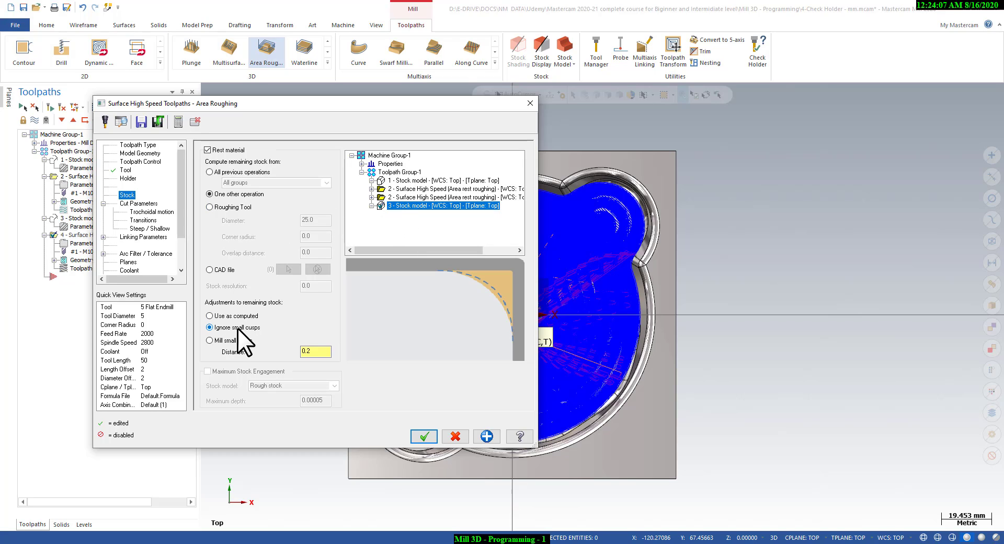
# Step: Set the stepdown to 0.1 in the area roughing cut parameters
pyautogui.click(142, 204)
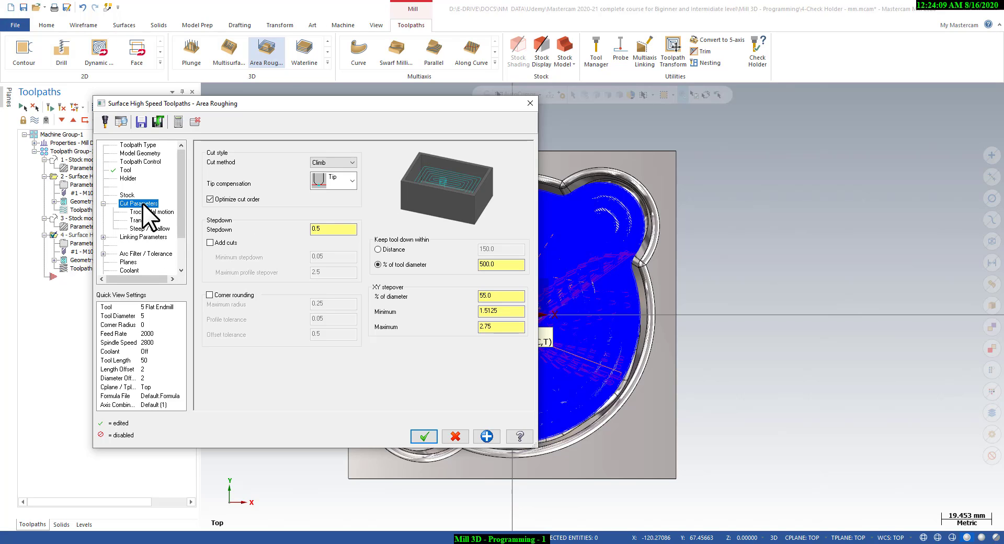
pyautogui.click(337, 229)
pyautogui.press('BackSpace')
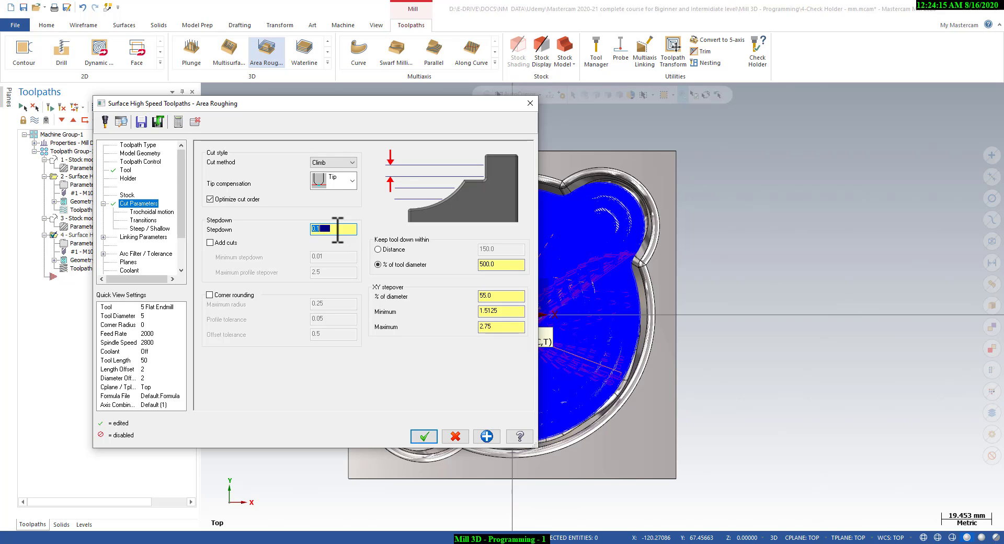
# Step: Check the trochoidal motion, transitions, steep/shallow, linking and tolerance settings, and accept the area roughing operation
pyautogui.click(143, 212)
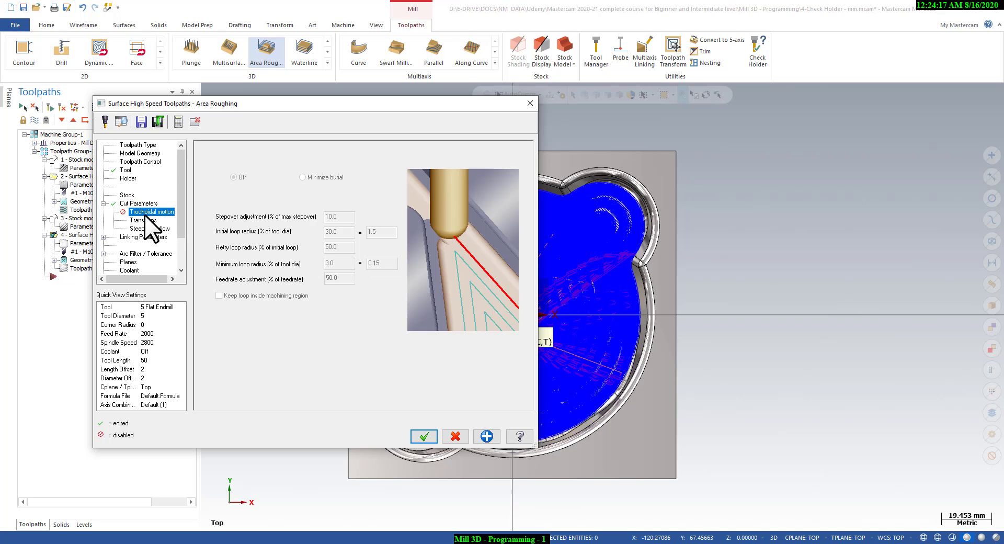
pyautogui.click(144, 219)
pyautogui.click(146, 228)
pyautogui.click(148, 238)
pyautogui.click(143, 253)
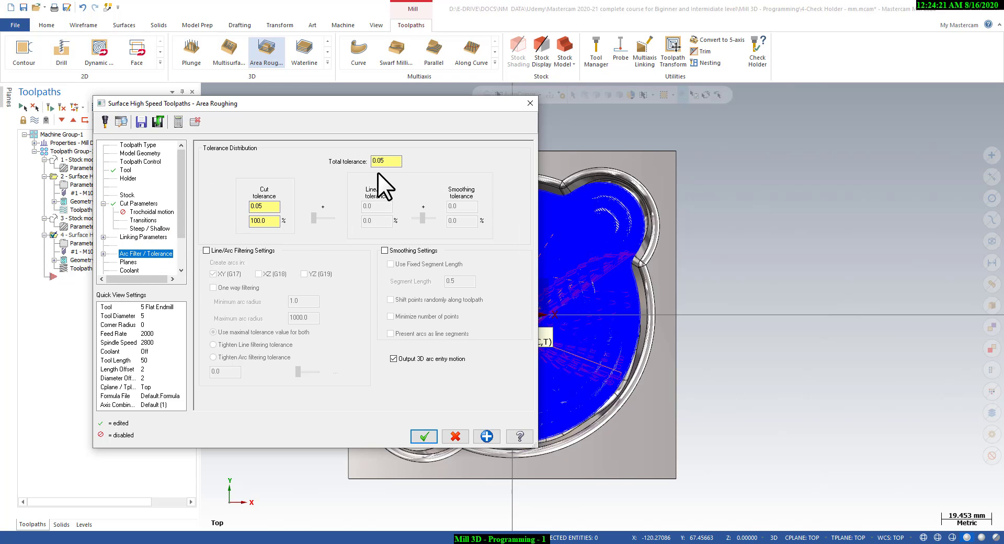
pyautogui.click(423, 434)
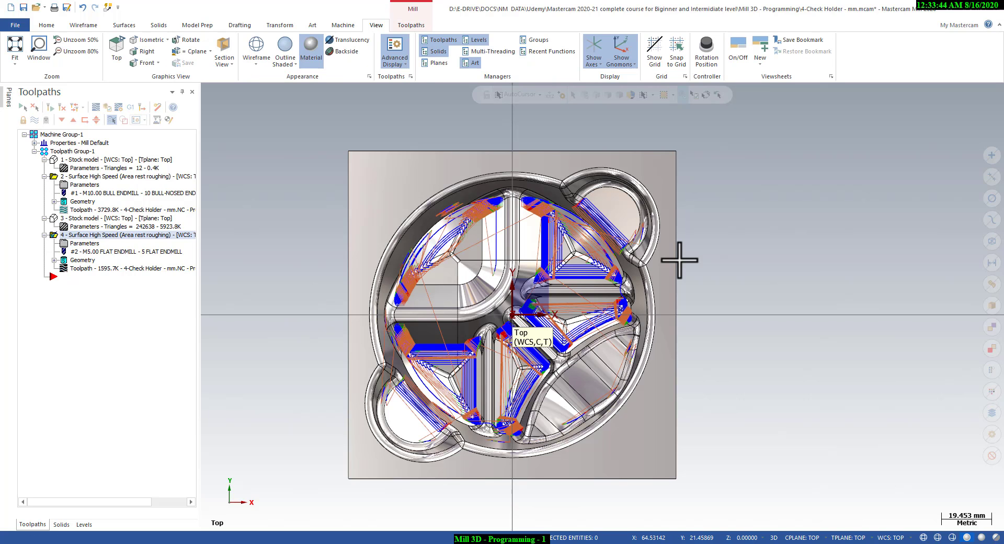
# Step: Examine the 5 mm endmill rest roughing toolpath across the whole cavity in tilted and Top views
pyautogui.scroll(1, 672, 308)
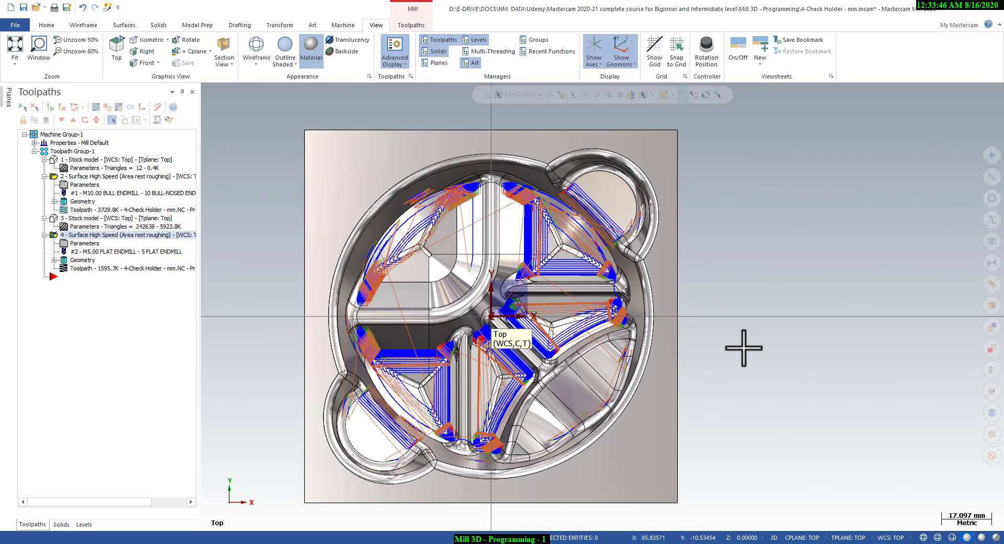
pyautogui.moveTo(742, 345); pyautogui.dragTo(730, 262, button='middle')
pyautogui.rightClick(732, 261)
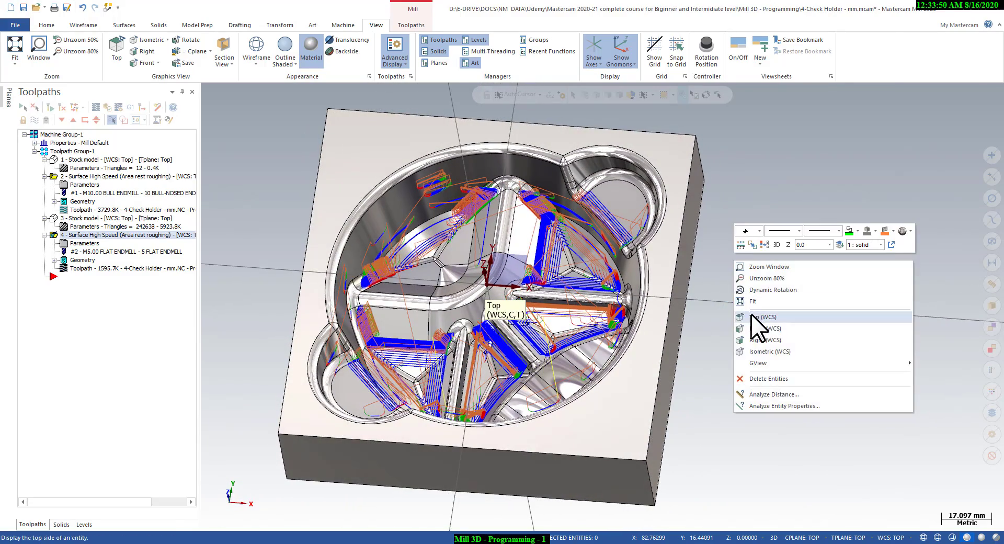
pyautogui.click(751, 314)
pyautogui.scroll(4, 321, 298)
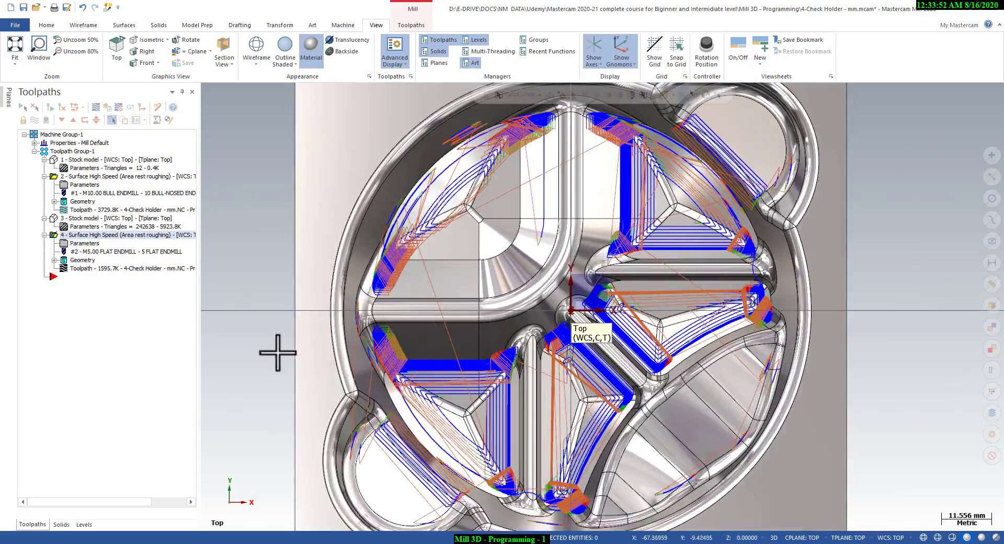
pyautogui.moveTo(274, 330); pyautogui.dragTo(441, 387, button='middle')
# Step: Inspect the rest roughing passes in the cavity's triangular pockets up close from the Isometric view, and return to the Top view
pyautogui.rightClick(427, 235)
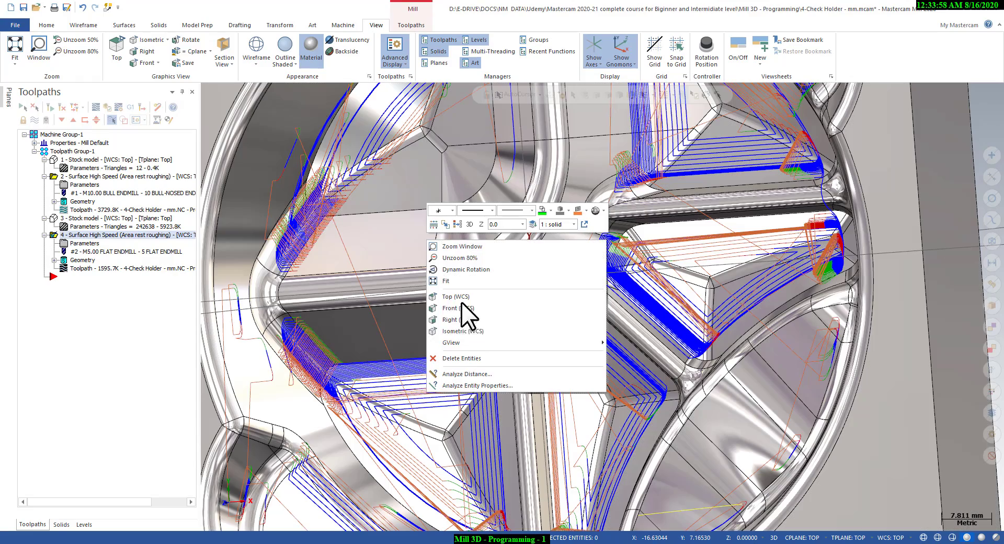
pyautogui.click(466, 330)
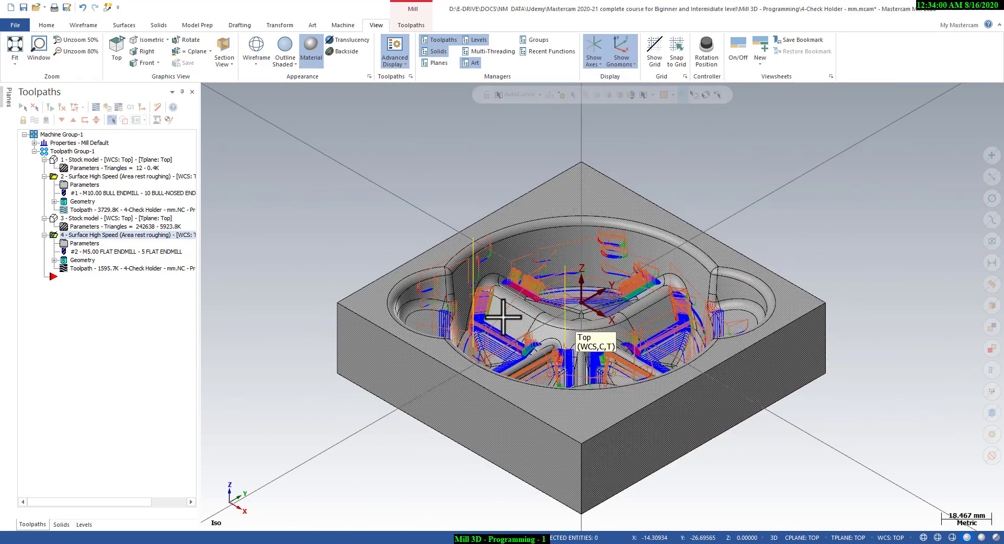
pyautogui.moveTo(496, 340); pyautogui.dragTo(477, 381, button='middle')
pyautogui.scroll(6, 479, 386)
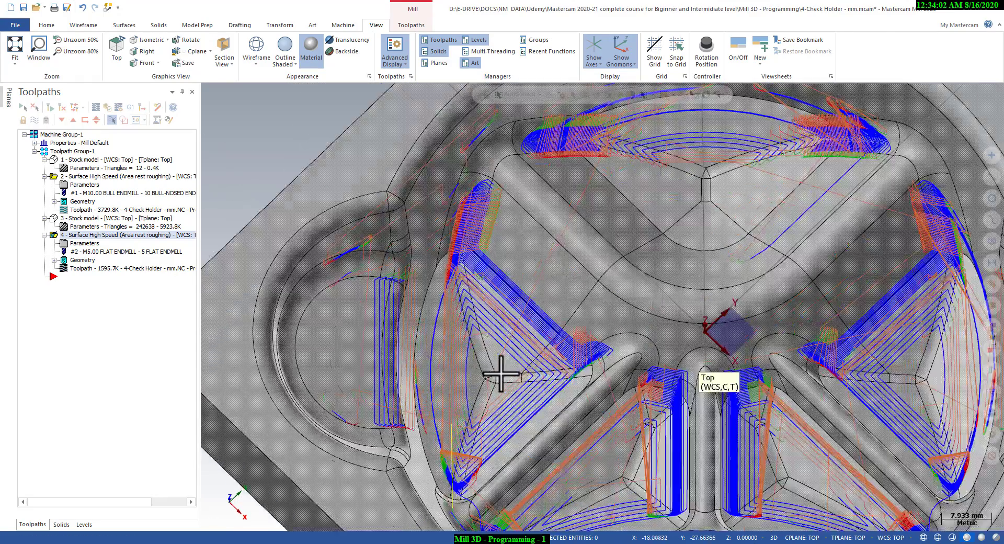
pyautogui.scroll(5, 481, 374)
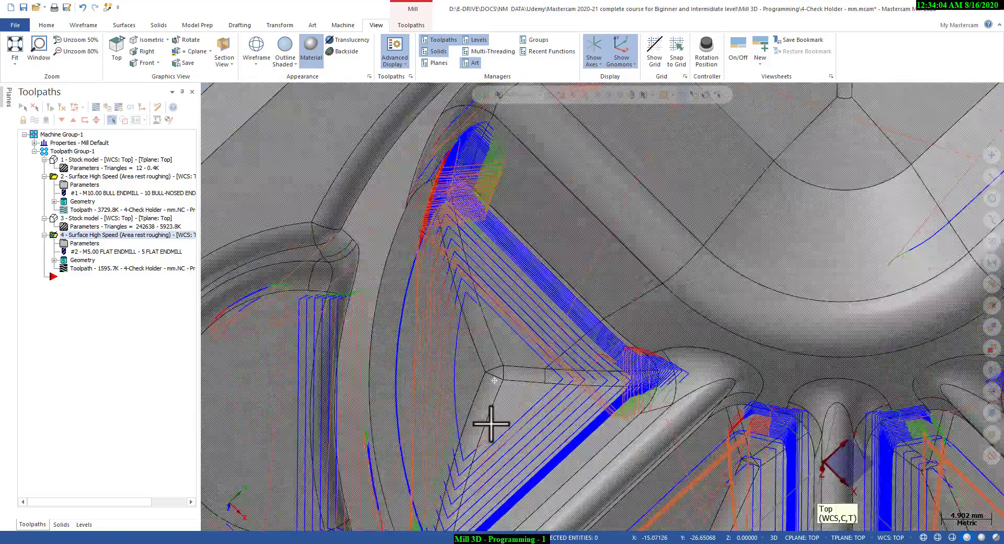
pyautogui.moveTo(491, 423); pyautogui.dragTo(510, 298, button='middle')
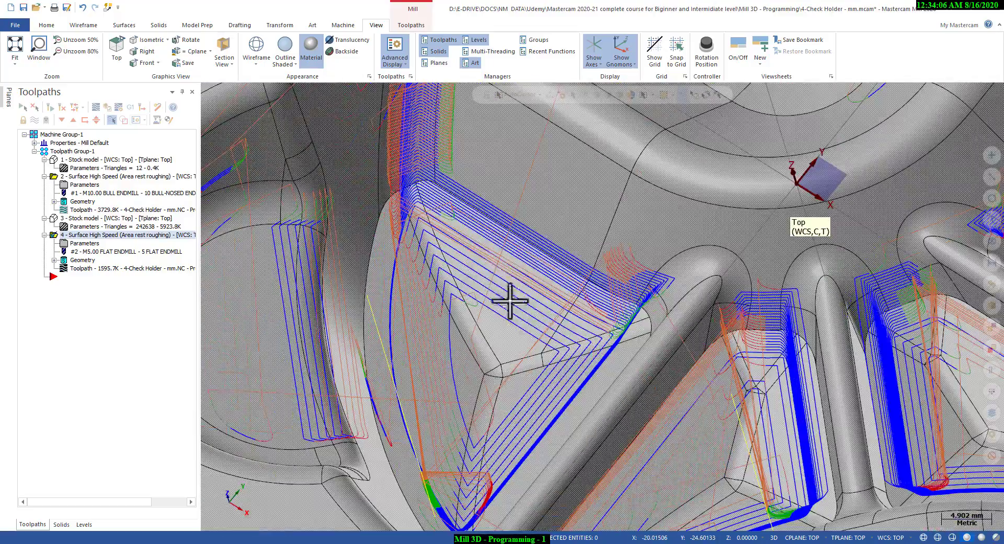
pyautogui.rightClick(511, 321)
pyautogui.click(516, 336)
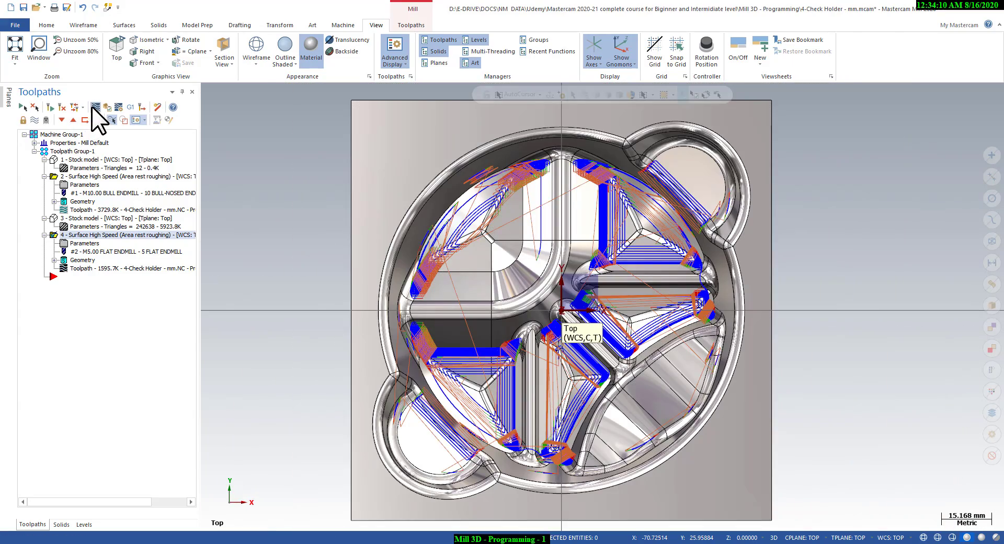
# Step: Backplot the 5 mm flat endmill rest roughing toolpath, adjusting the playback speed while watching the tool motion
pyautogui.click(94, 107)
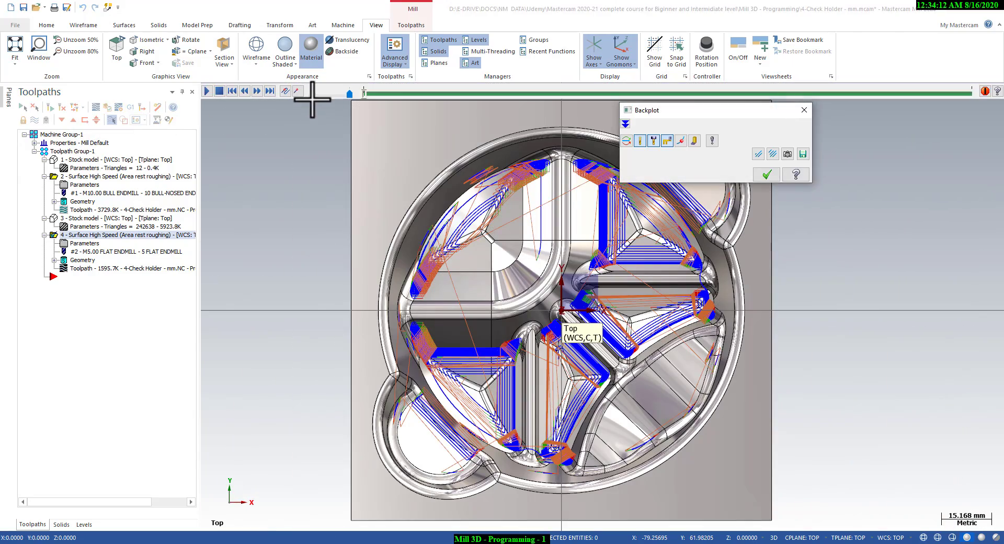
pyautogui.click(327, 95)
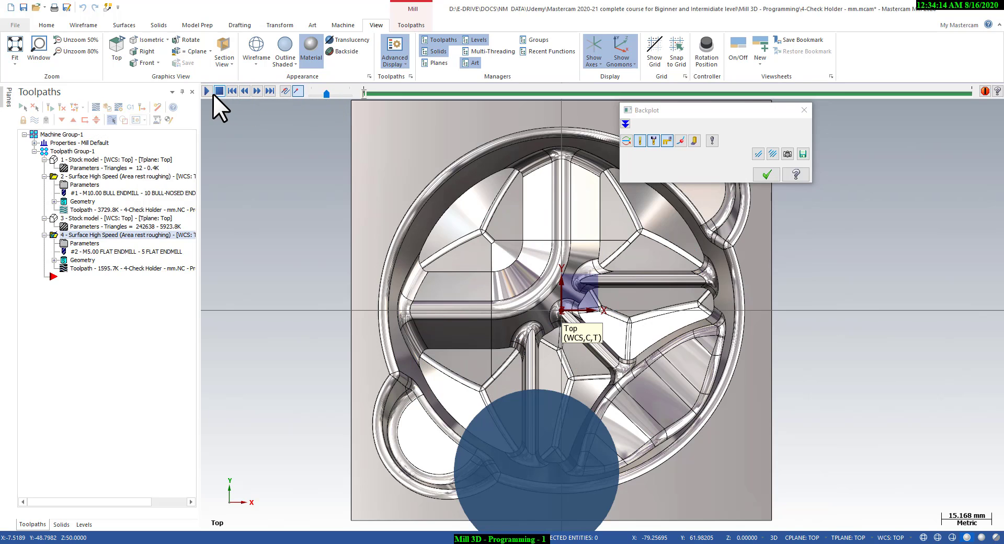
pyautogui.scroll(-1, 426, 273)
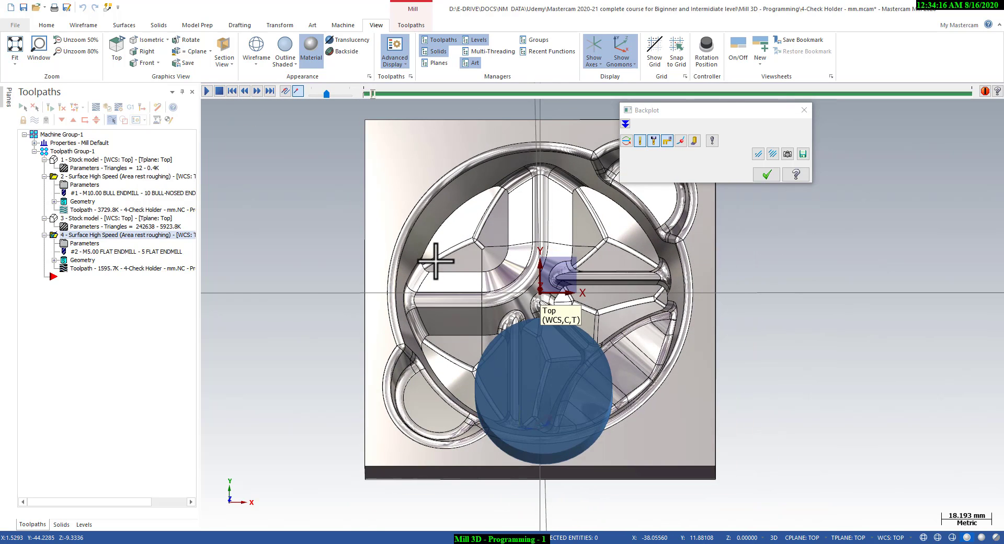
pyautogui.scroll(-1, 435, 260)
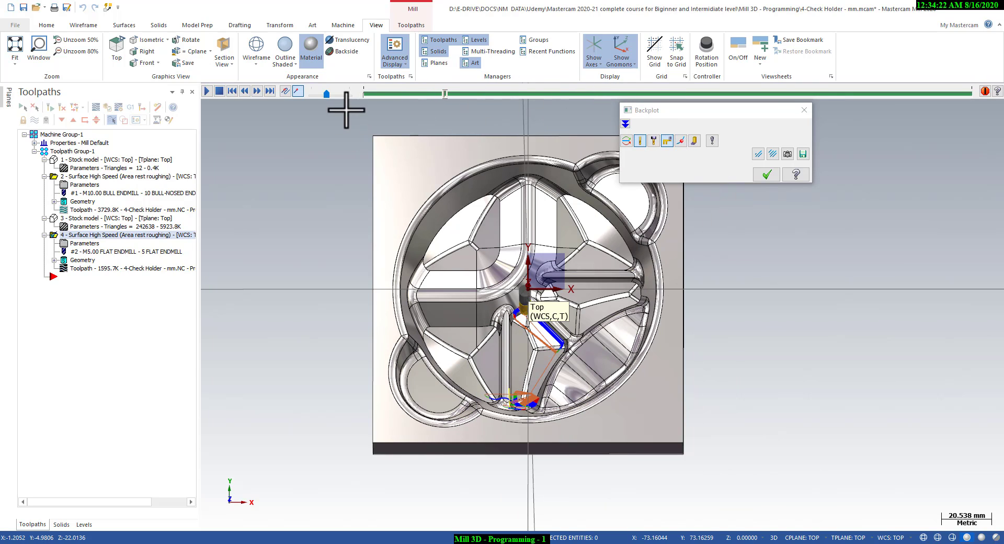
pyautogui.moveTo(332, 94); pyautogui.dragTo(338, 96)
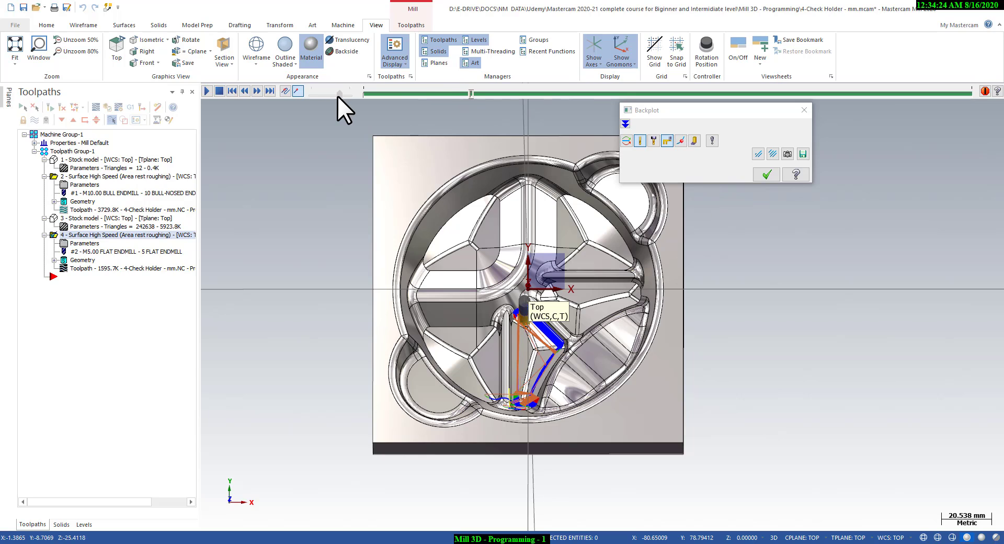